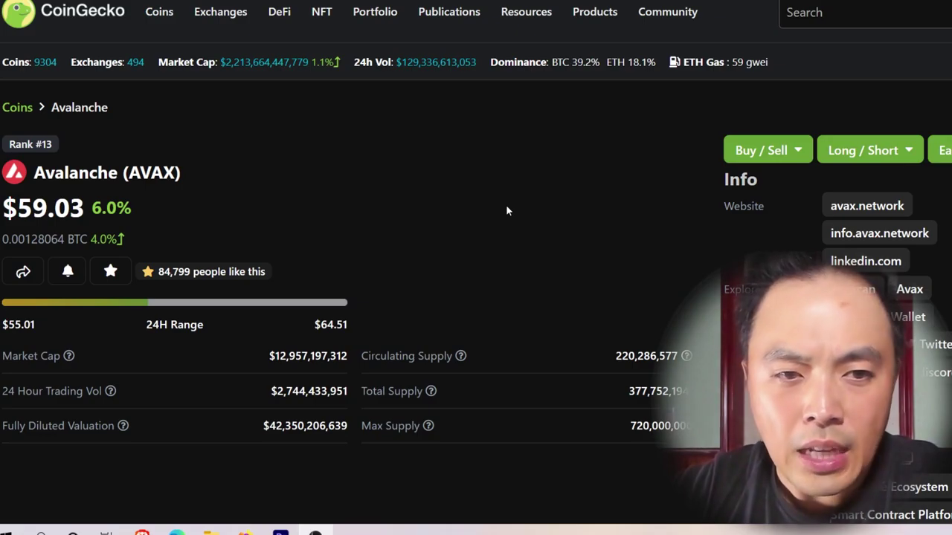
Examine Avalanche's market data on its coin page, including the overview price chart and the percentage changes over different periods
{"action": "scroll", "coordinate": [506, 211], "scroll_direction": "down", "scroll_amount": 10}
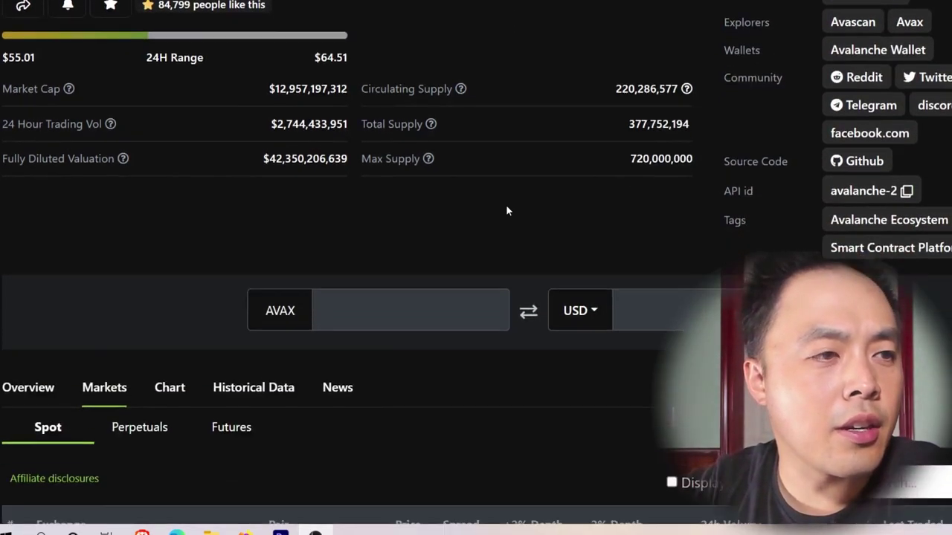
{"action": "scroll", "coordinate": [356, 229], "scroll_direction": "up", "scroll_amount": 3}
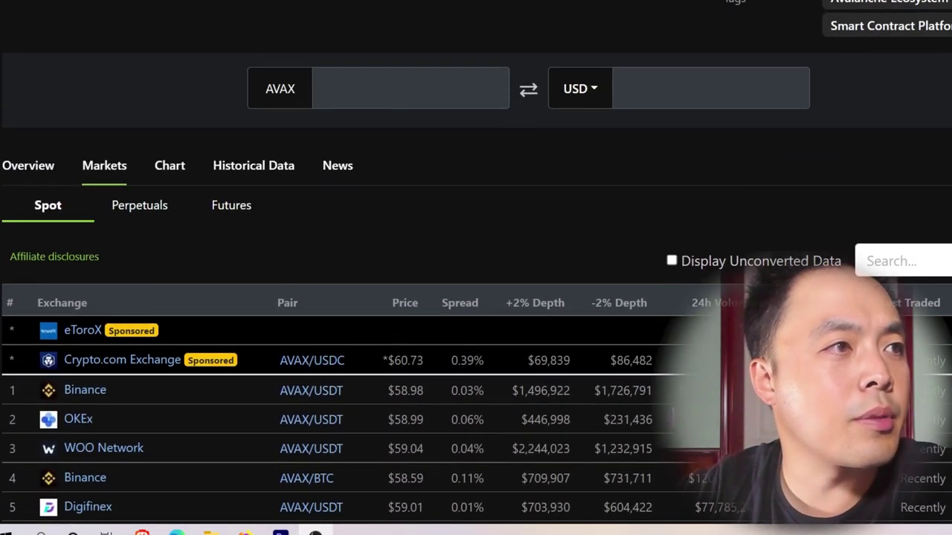
{"action": "left_click", "coordinate": [5, 167]}
{"action": "scroll", "coordinate": [327, 204], "scroll_direction": "down", "scroll_amount": 5}
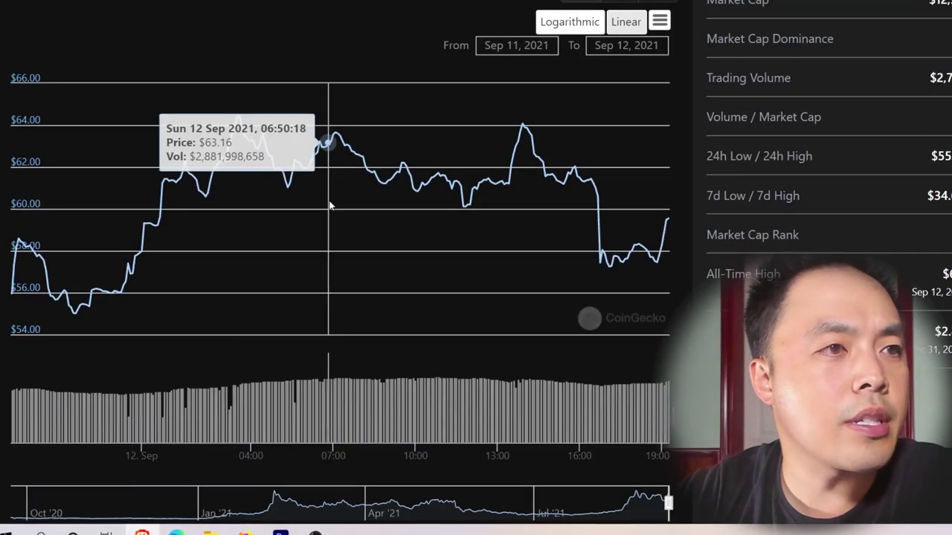
{"action": "scroll", "coordinate": [331, 205], "scroll_direction": "down", "scroll_amount": 5}
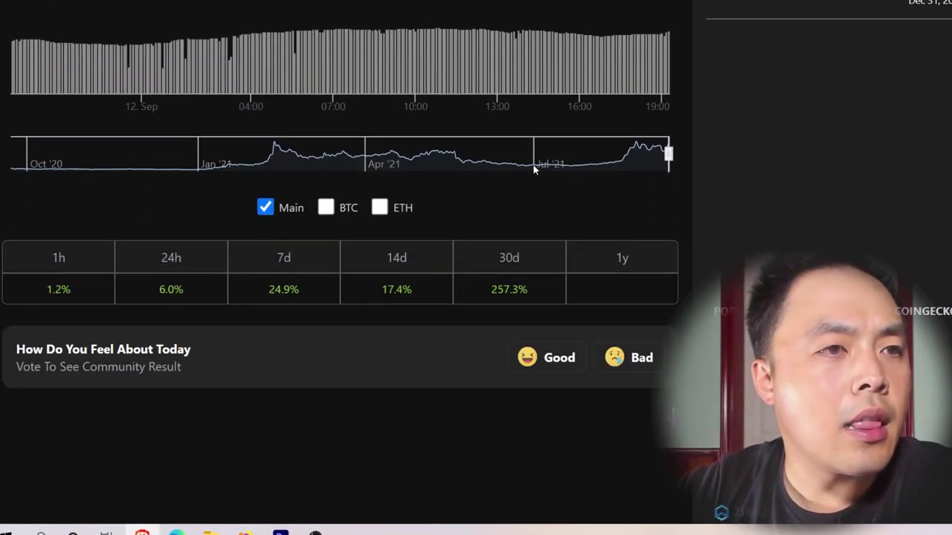
{"action": "scroll", "coordinate": [532, 268], "scroll_direction": "down", "scroll_amount": 1}
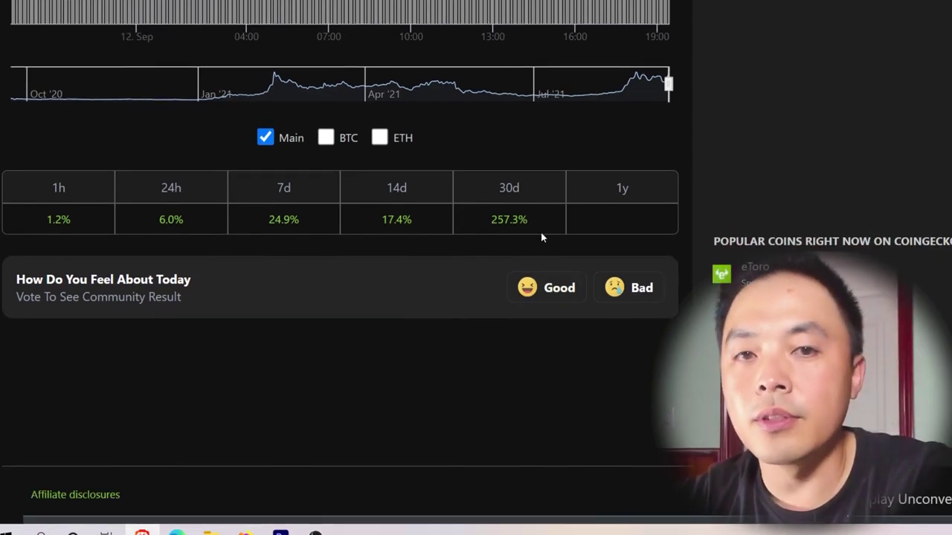
{"action": "scroll", "coordinate": [542, 232], "scroll_direction": "up", "scroll_amount": 10}
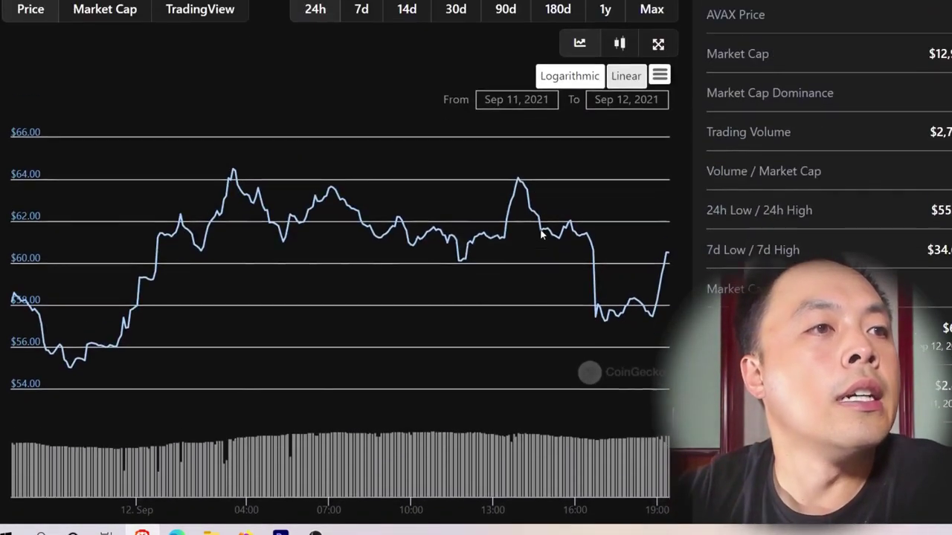
{"action": "scroll", "coordinate": [549, 179], "scroll_direction": "up", "scroll_amount": 4}
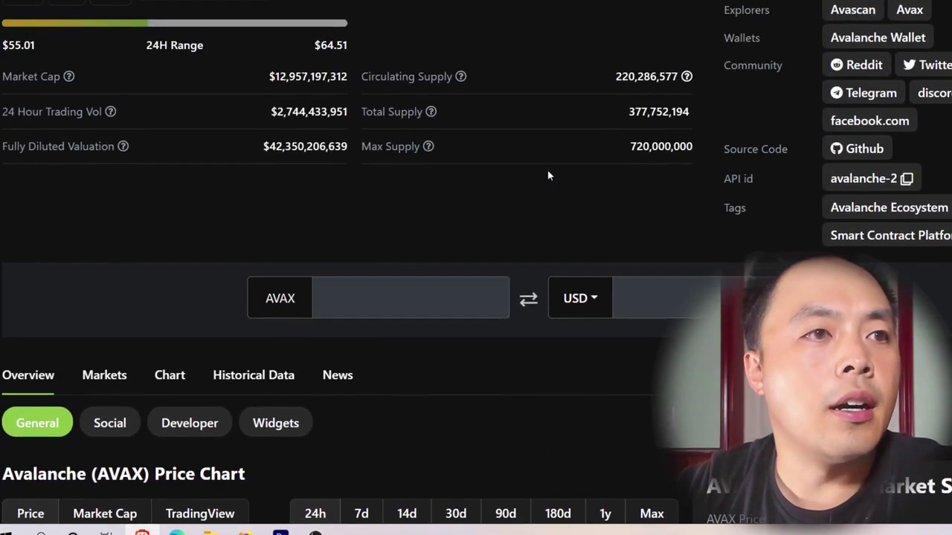
{"action": "scroll", "coordinate": [549, 168], "scroll_direction": "up", "scroll_amount": 3}
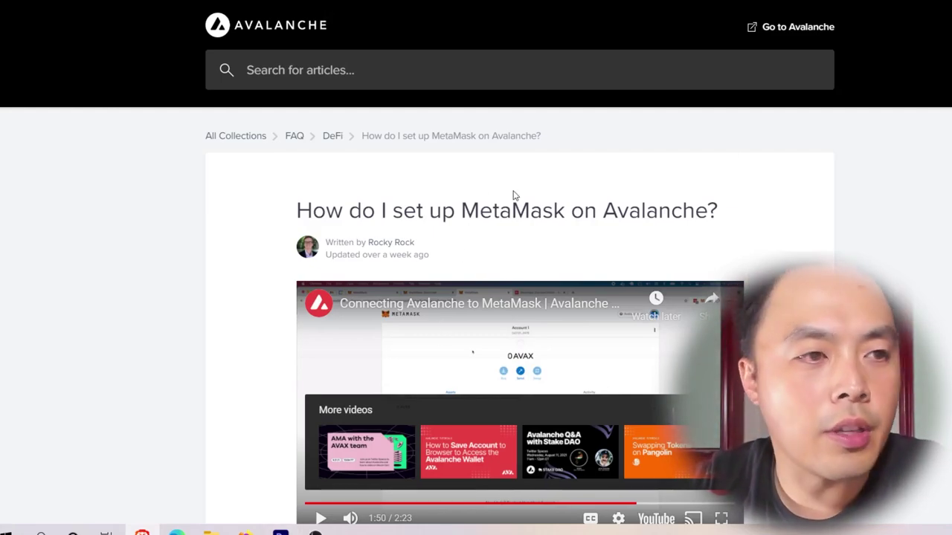
Review the Custom RPC instructions in the Avalanche support article and open the MetaMask wallet in expanded view
{"action": "scroll", "coordinate": [513, 194], "scroll_direction": "down", "scroll_amount": 6}
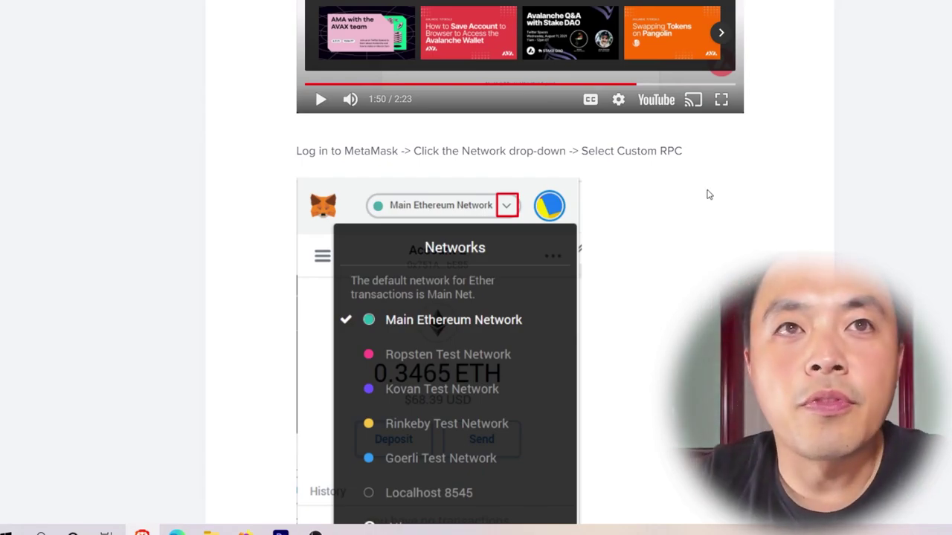
{"action": "scroll", "coordinate": [707, 215], "scroll_direction": "down", "scroll_amount": 1}
{"action": "scroll", "coordinate": [709, 219], "scroll_direction": "down", "scroll_amount": 1}
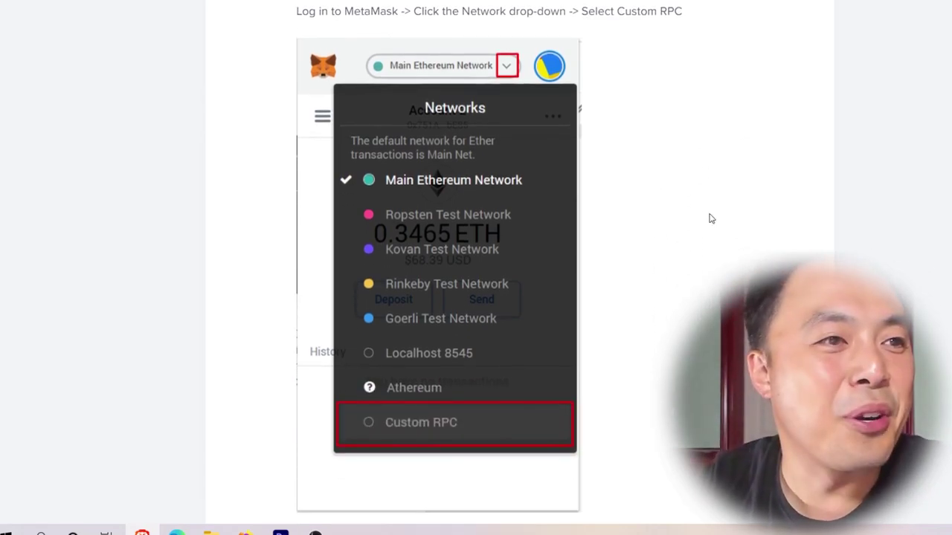
{"action": "scroll", "coordinate": [896, 119], "scroll_direction": "up", "scroll_amount": 1}
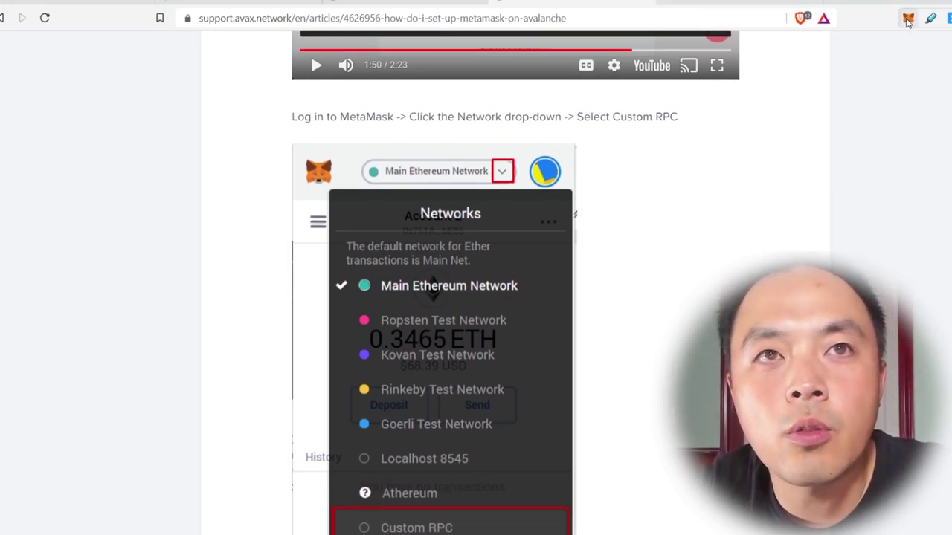
{"action": "left_click", "coordinate": [907, 20]}
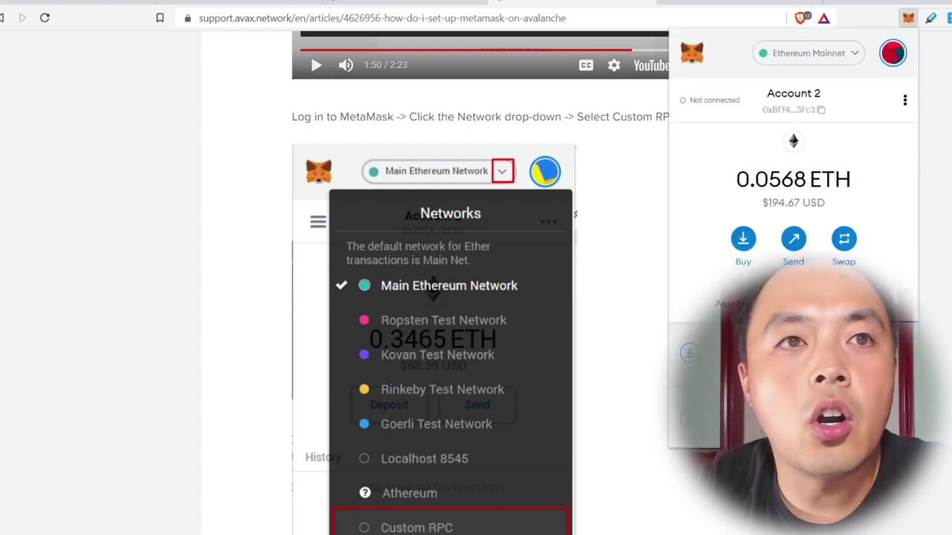
{"action": "left_click", "coordinate": [905, 100]}
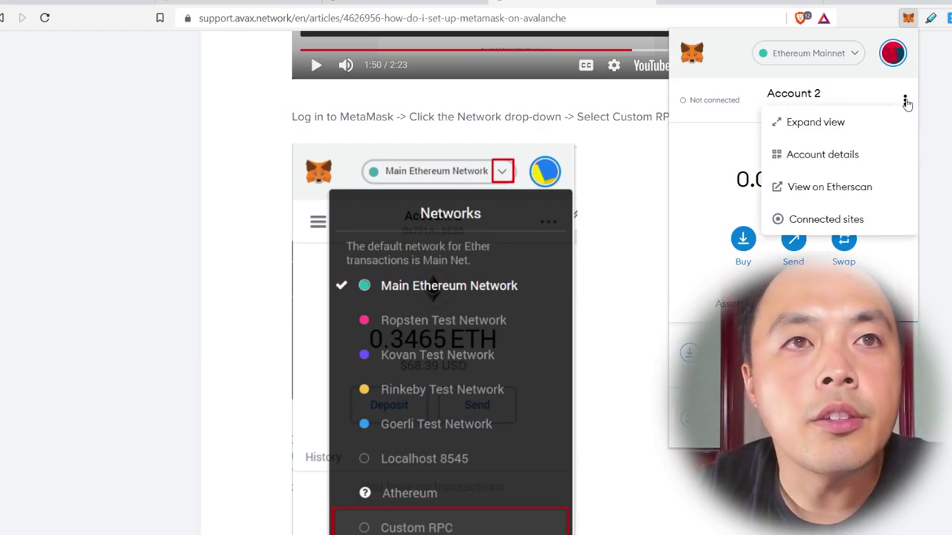
{"action": "left_click", "coordinate": [834, 125]}
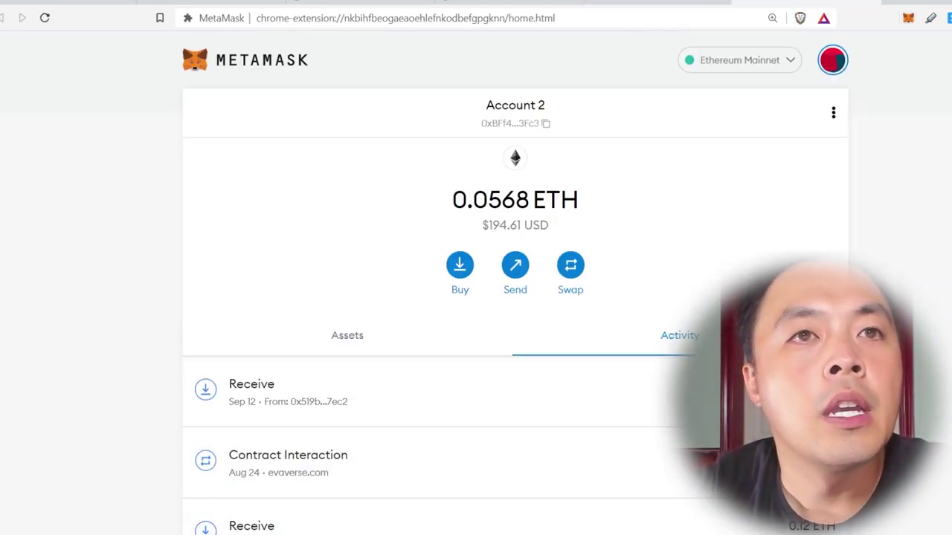
Open the Networks section of the MetaMask settings and start adding a new network
{"action": "left_click", "coordinate": [836, 65]}
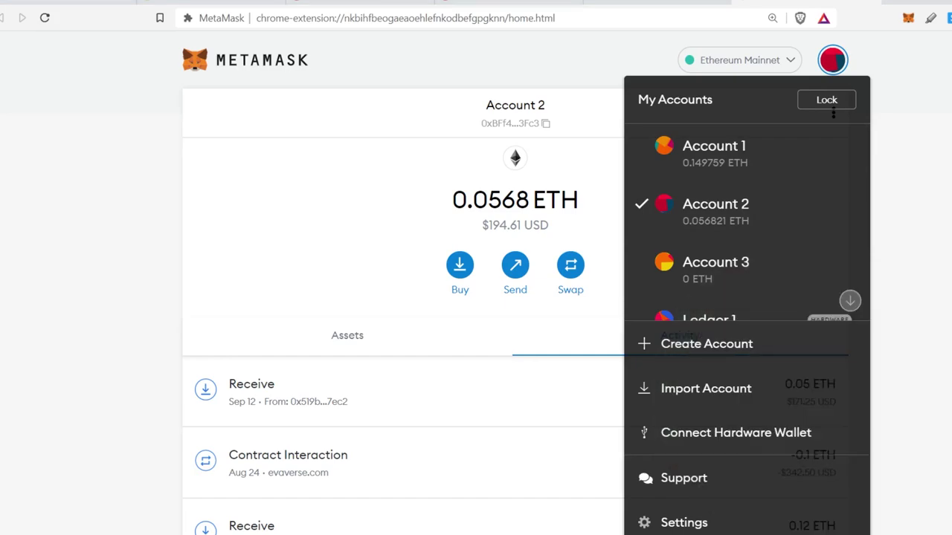
{"action": "left_click", "coordinate": [662, 516]}
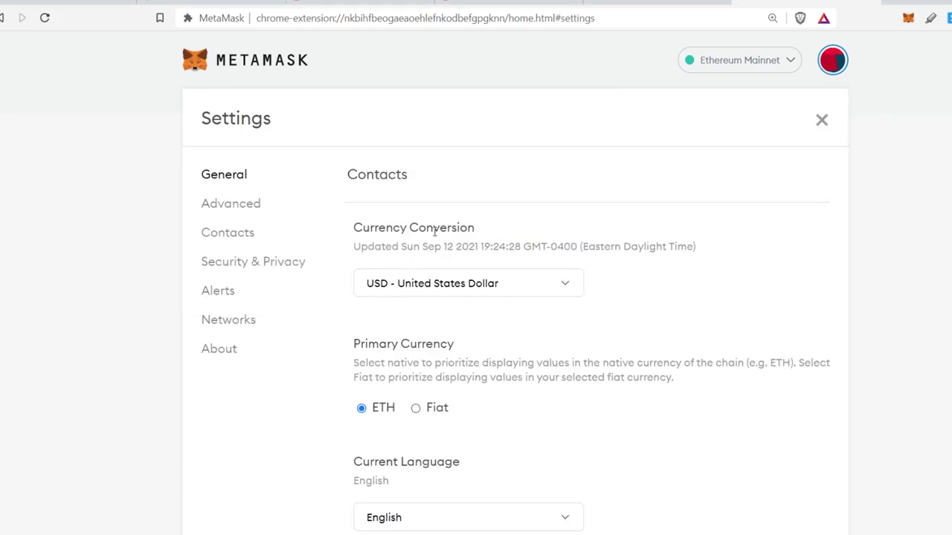
{"action": "left_click", "coordinate": [245, 328]}
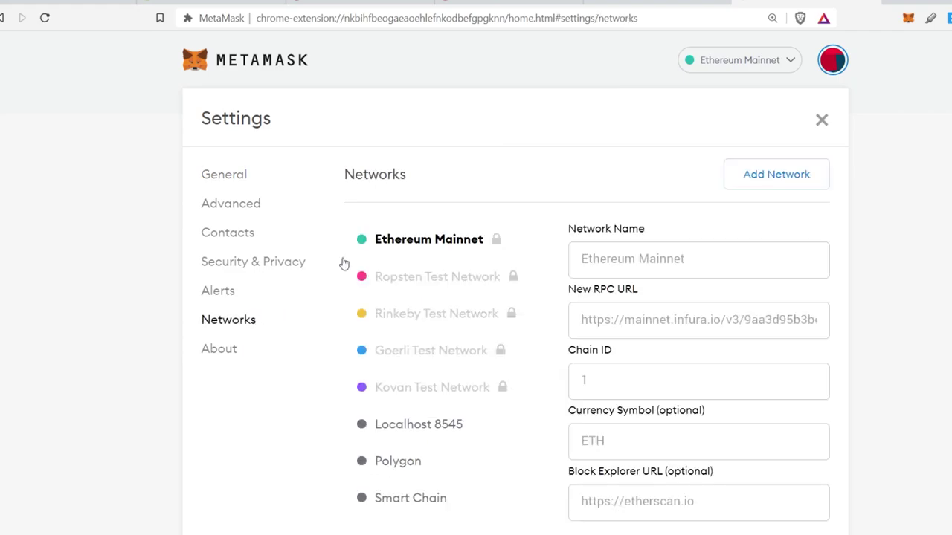
{"action": "left_click", "coordinate": [778, 177]}
{"action": "scroll", "coordinate": [604, 267], "scroll_direction": "down", "scroll_amount": 1}
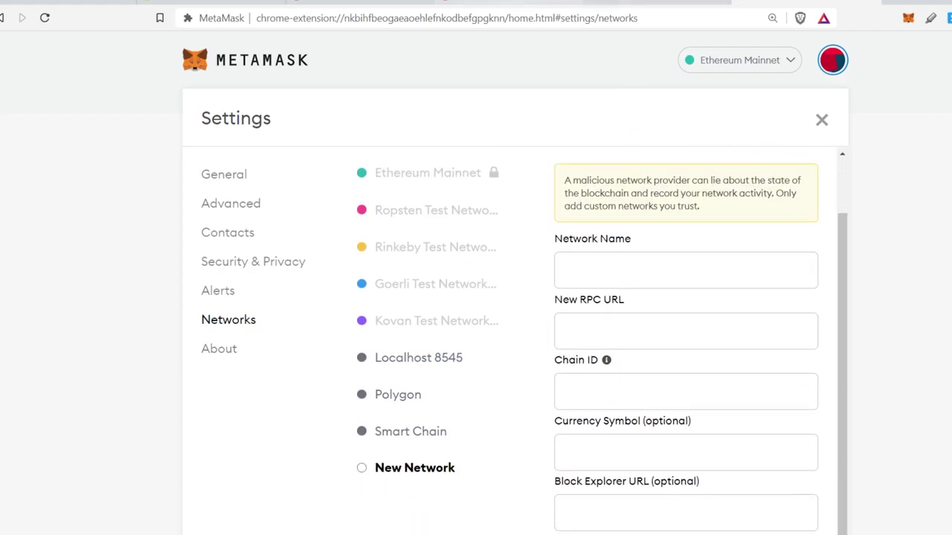
Copy the network name from the support article and set the new network's name to "Avalanche Network"
{"action": "left_click", "coordinate": [476, 3]}
{"action": "scroll", "coordinate": [486, 201], "scroll_direction": "down", "scroll_amount": 5}
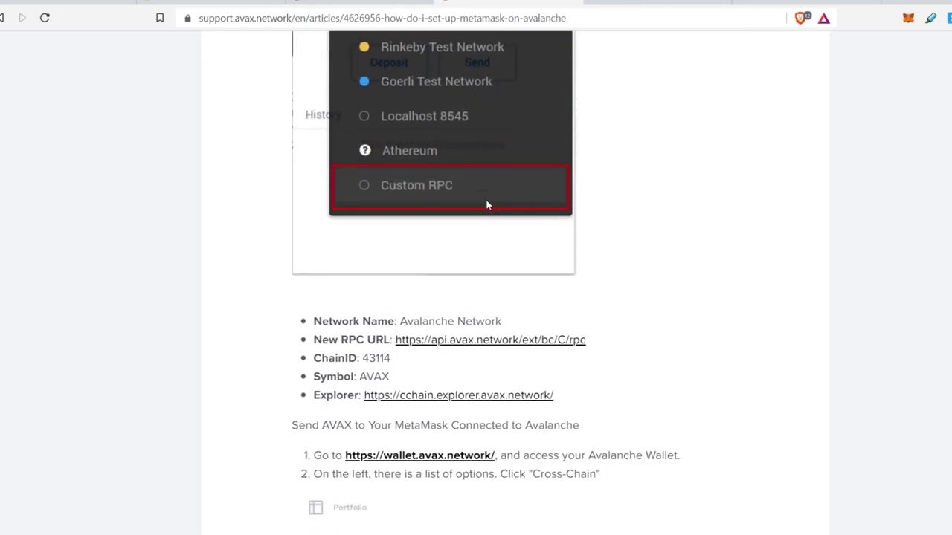
{"action": "left_click_drag", "start_coordinate": [504, 316], "coordinate": [400, 315]}
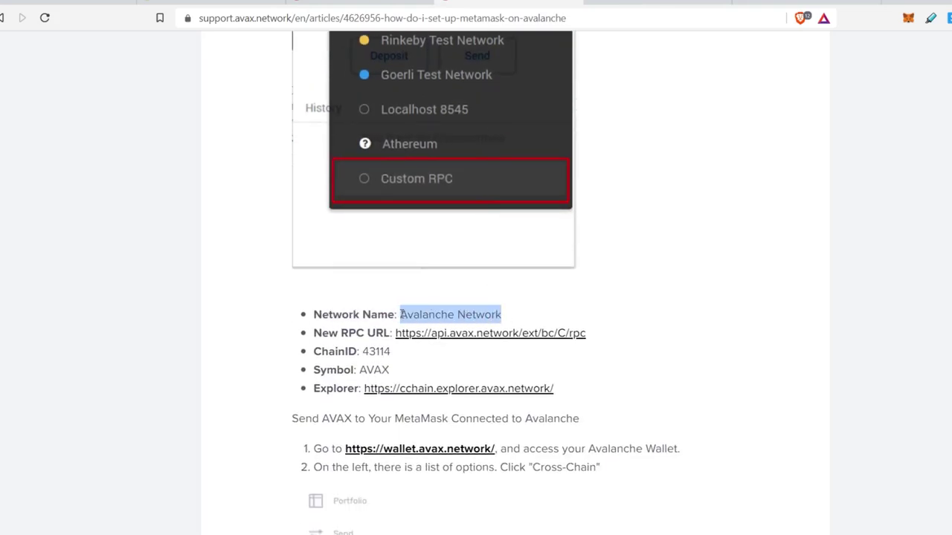
{"action": "right_click", "coordinate": [411, 315]}
{"action": "left_click", "coordinate": [435, 325]}
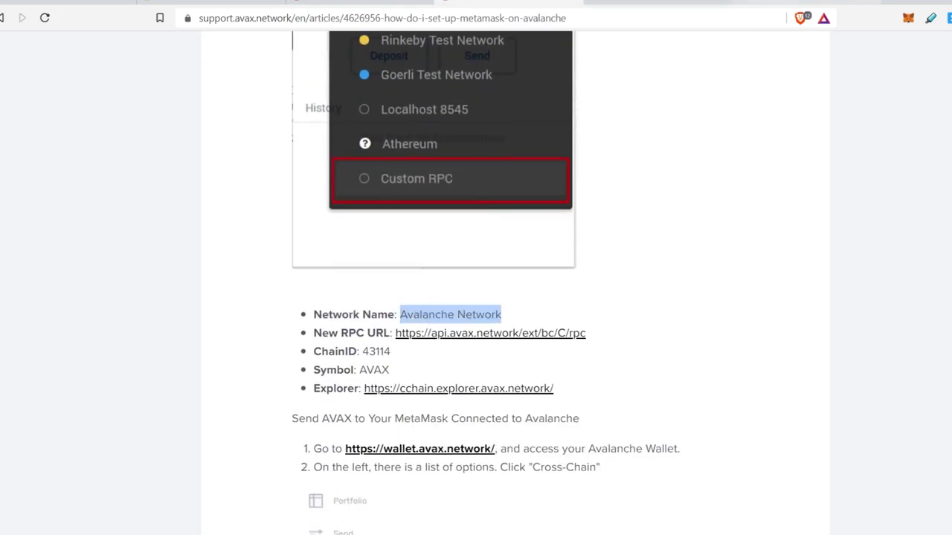
{"action": "left_click", "coordinate": [810, 3]}
{"action": "right_click", "coordinate": [617, 268]}
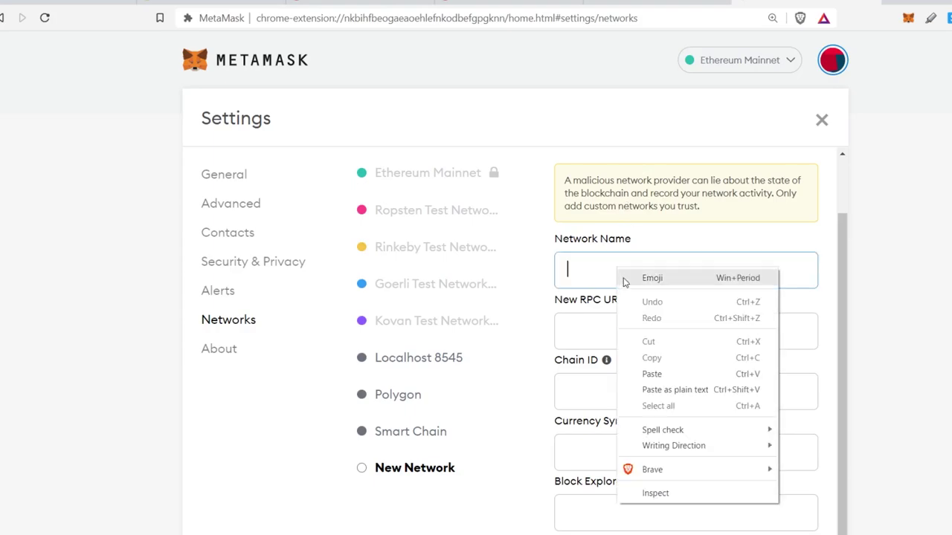
{"action": "left_click", "coordinate": [666, 374]}
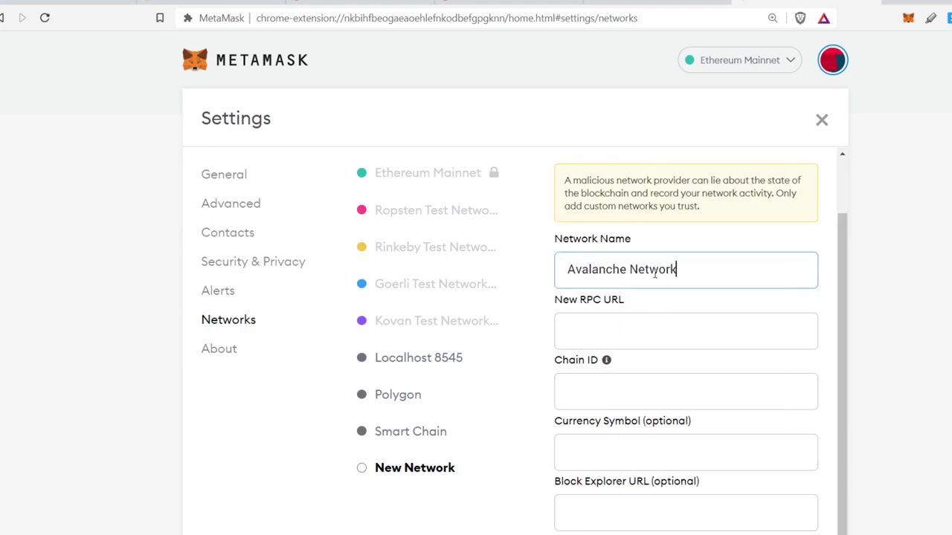
{"action": "left_click", "coordinate": [625, 320]}
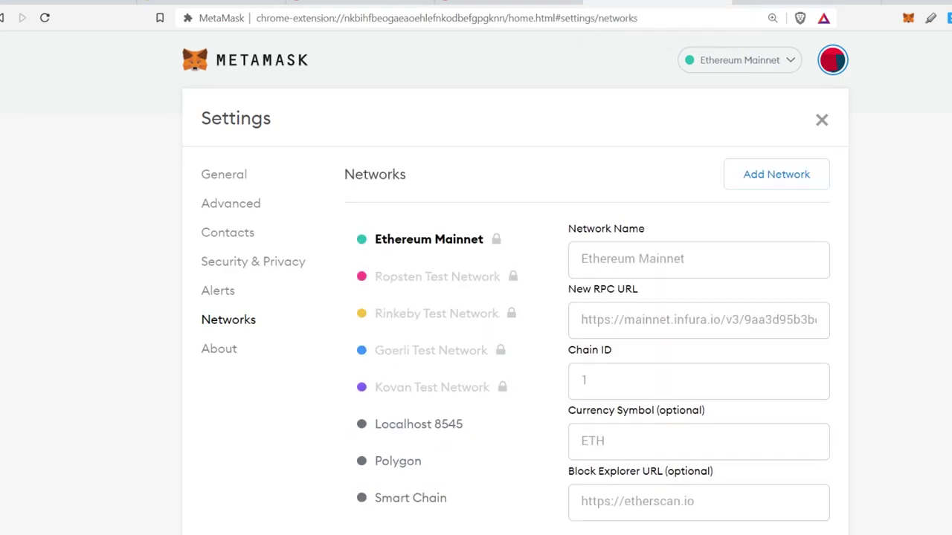
{"action": "left_click", "coordinate": [533, 6]}
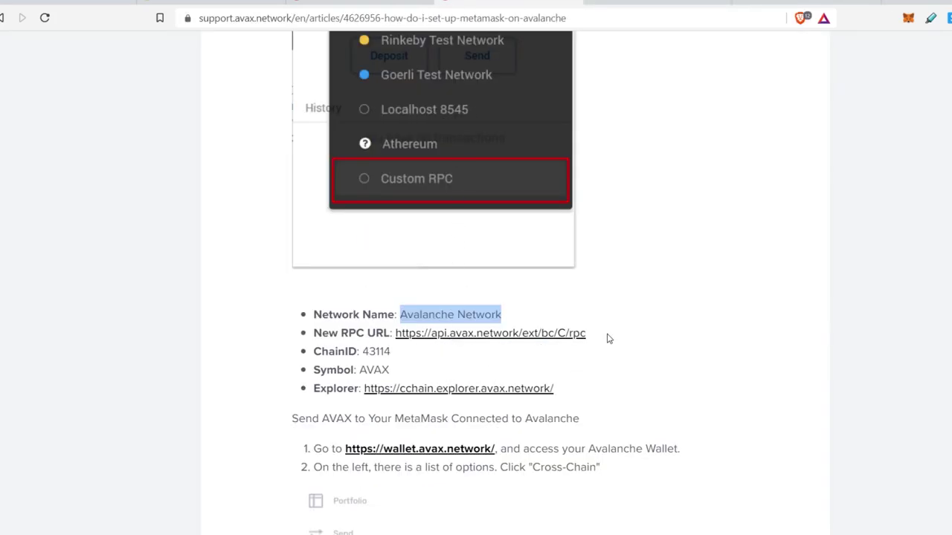
{"action": "left_click_drag", "start_coordinate": [601, 339], "coordinate": [399, 343]}
{"action": "right_click", "coordinate": [405, 340]}
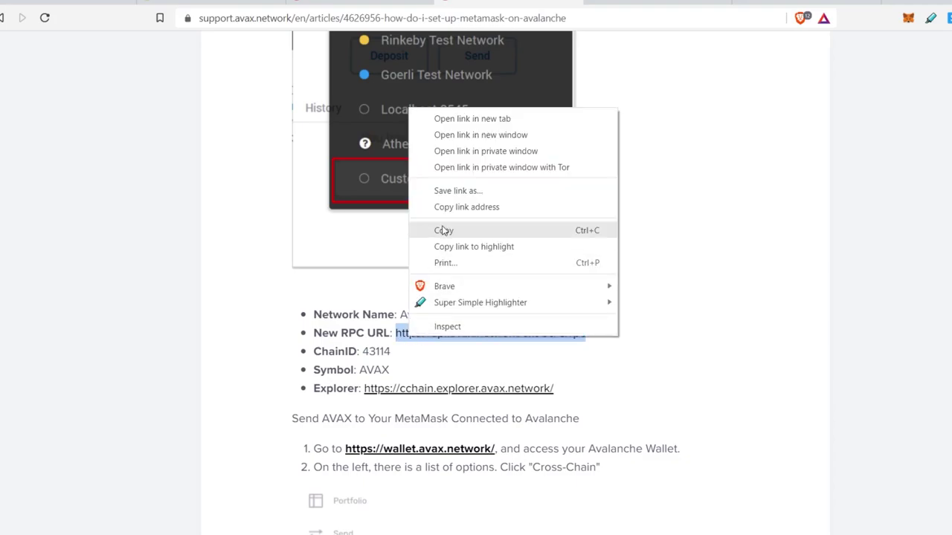
{"action": "left_click", "coordinate": [445, 230]}
{"action": "left_click", "coordinate": [777, 3]}
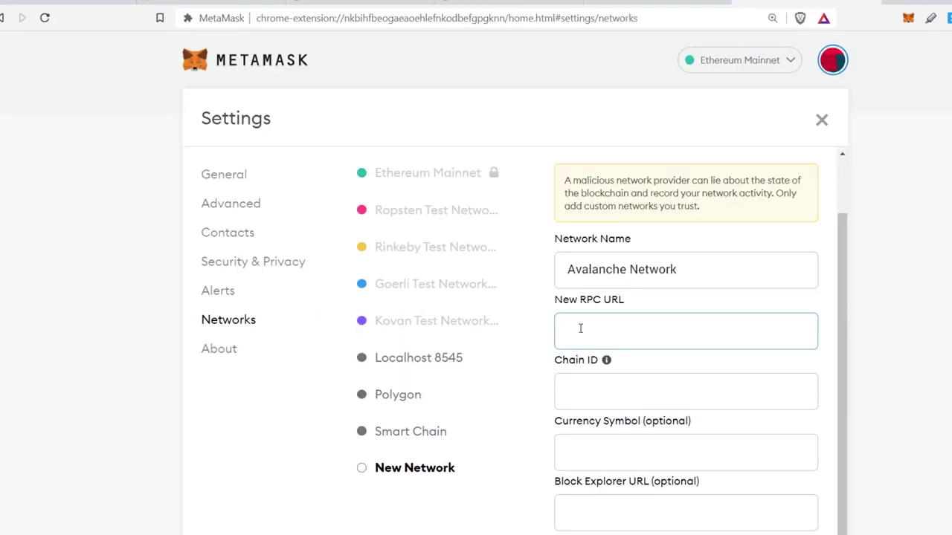
{"action": "key", "text": "ctrl+v"}
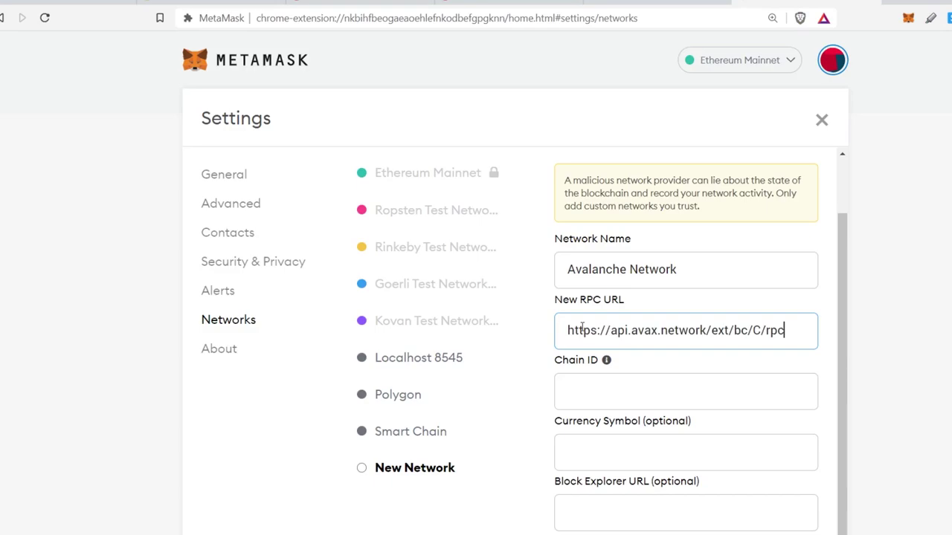
Copy the chain ID from the support article and set the new network's Chain ID to 43114
{"action": "left_click", "coordinate": [607, 391]}
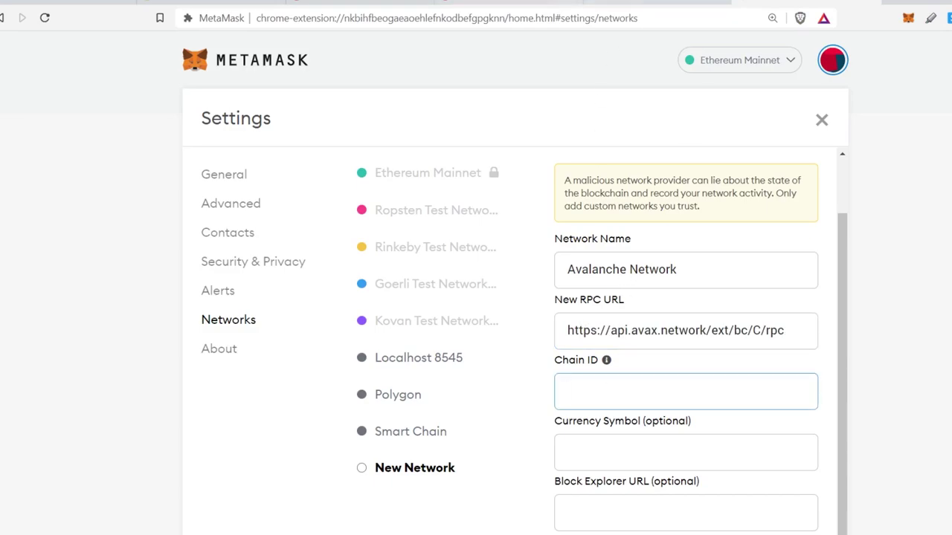
{"action": "left_click", "coordinate": [535, 3]}
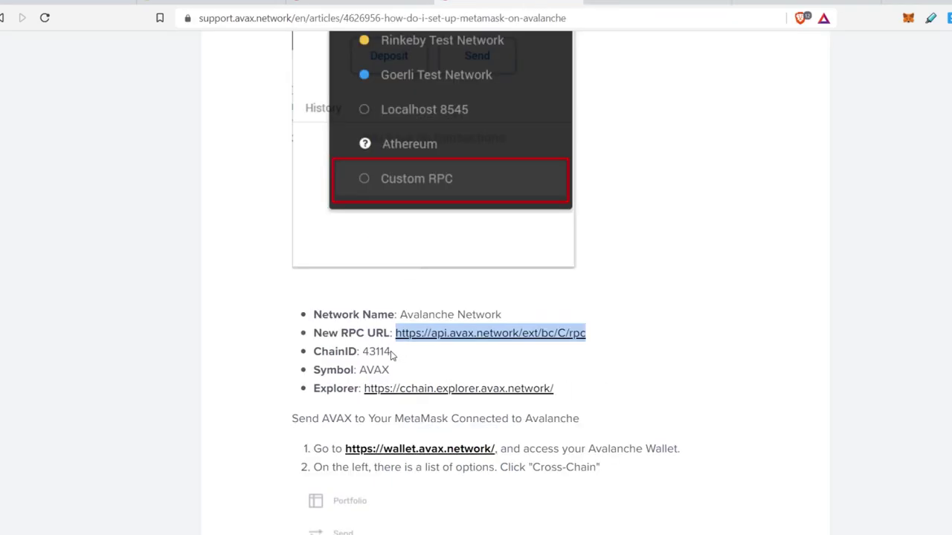
{"action": "left_click_drag", "start_coordinate": [392, 355], "coordinate": [363, 354]}
{"action": "right_click", "coordinate": [366, 353]}
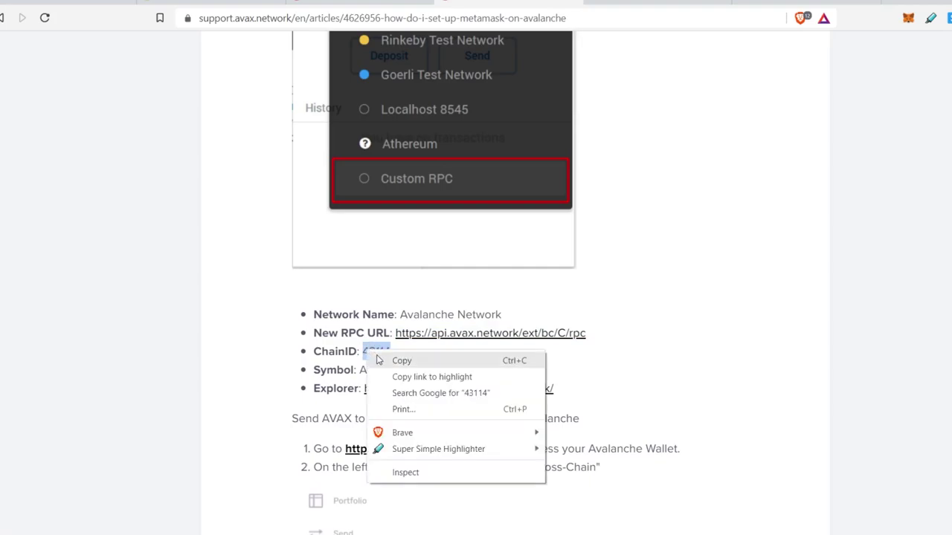
{"action": "left_click", "coordinate": [401, 361]}
{"action": "left_click", "coordinate": [807, 3]}
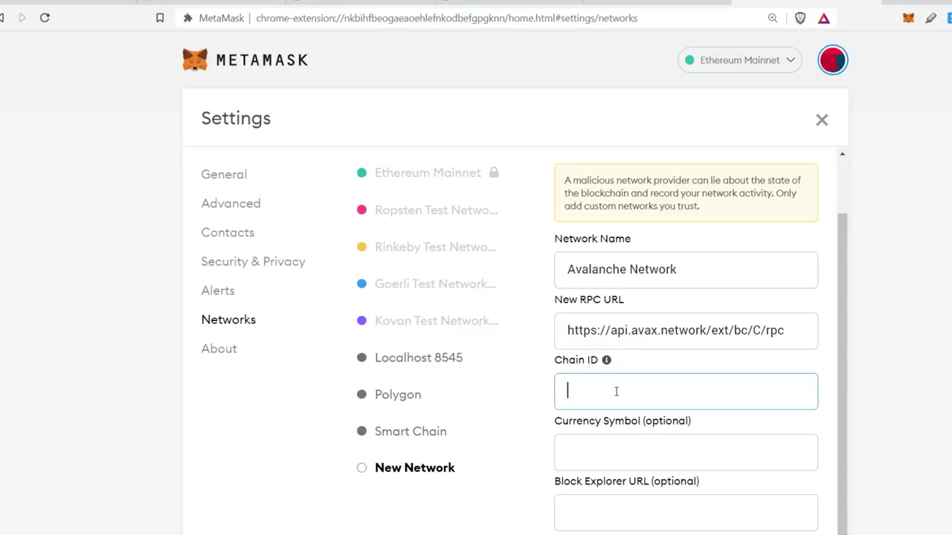
{"action": "key", "text": "ctrl+v"}
Look up the symbol in the support article and set the new network's Currency Symbol to AVAX
{"action": "left_click", "coordinate": [628, 449]}
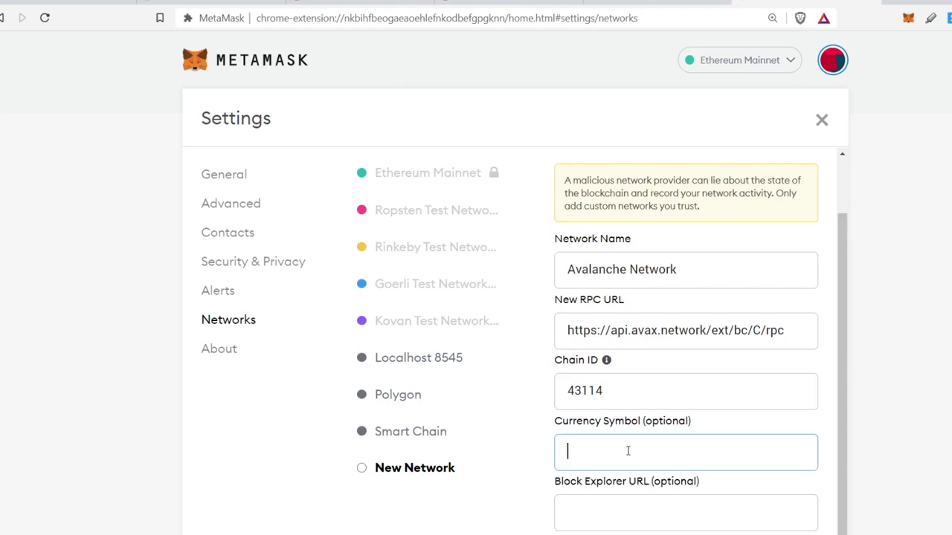
{"action": "left_click", "coordinate": [514, 3]}
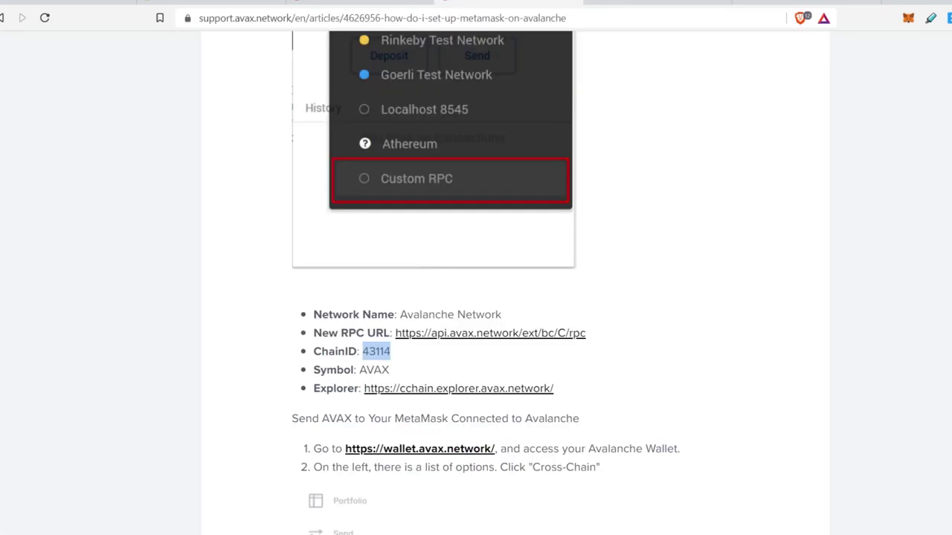
{"action": "left_click", "coordinate": [759, 3]}
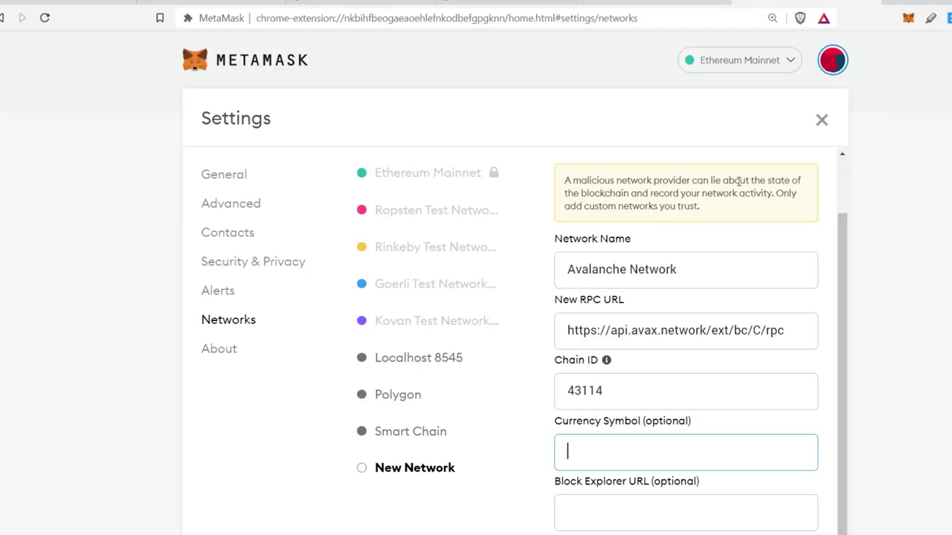
{"action": "type", "text": "AVAX"}
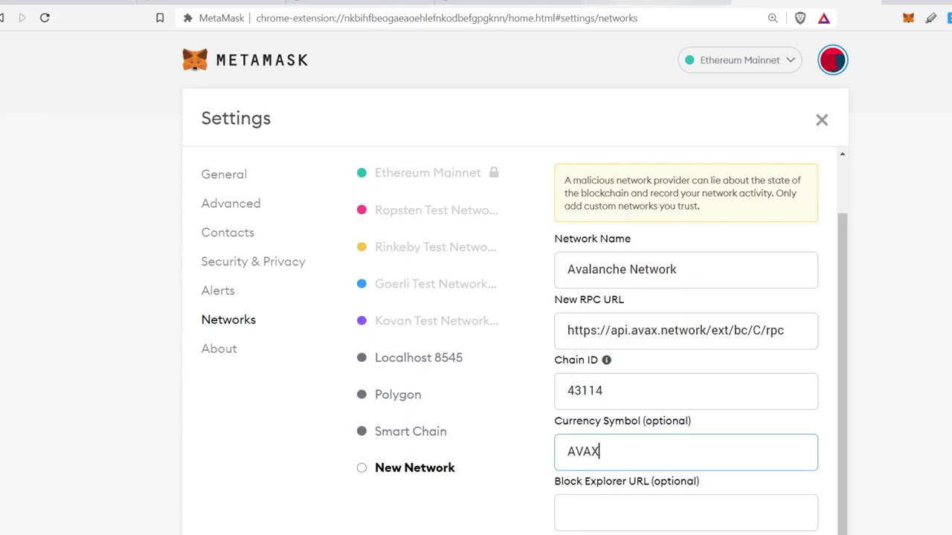
{"action": "left_click", "coordinate": [515, 3]}
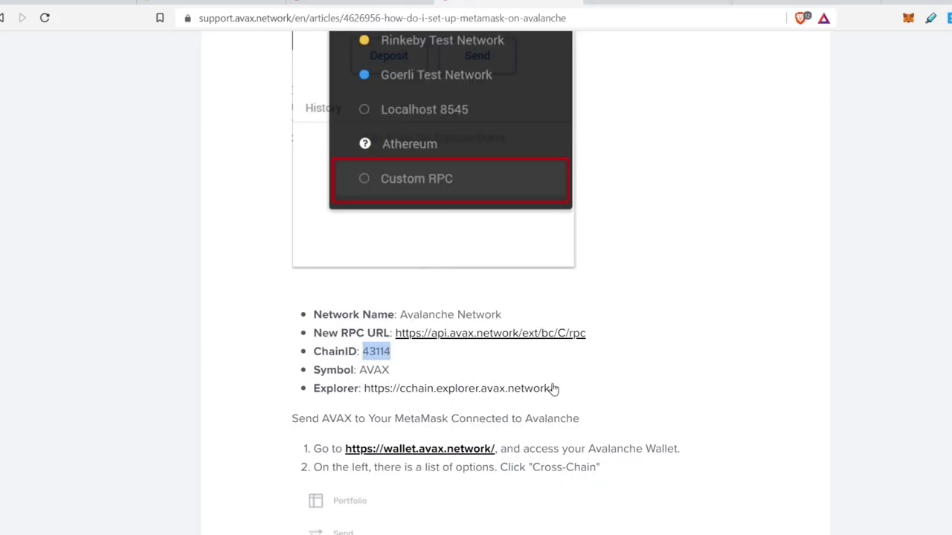
{"action": "left_click_drag", "start_coordinate": [556, 391], "coordinate": [370, 392]}
{"action": "right_click", "coordinate": [369, 392]}
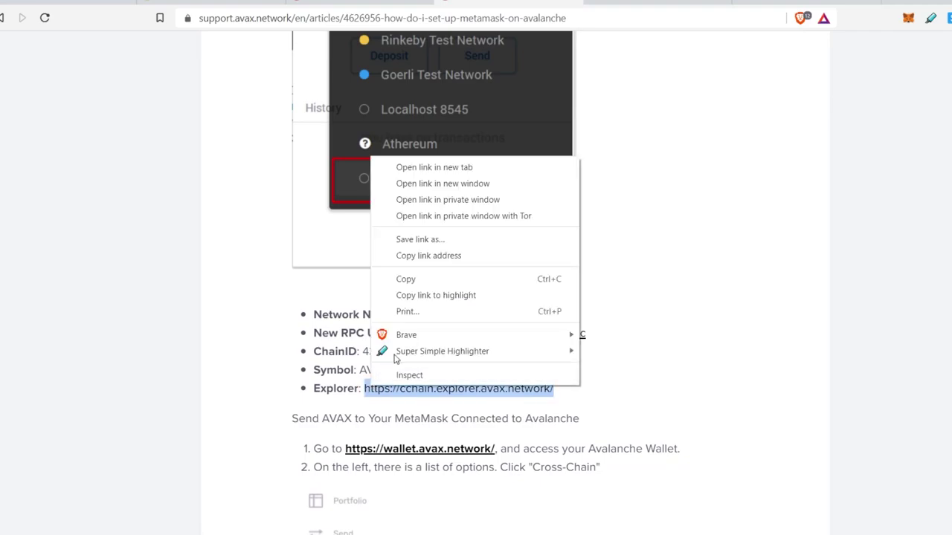
{"action": "left_click", "coordinate": [423, 278]}
{"action": "left_click", "coordinate": [809, 3]}
{"action": "left_click", "coordinate": [605, 514]}
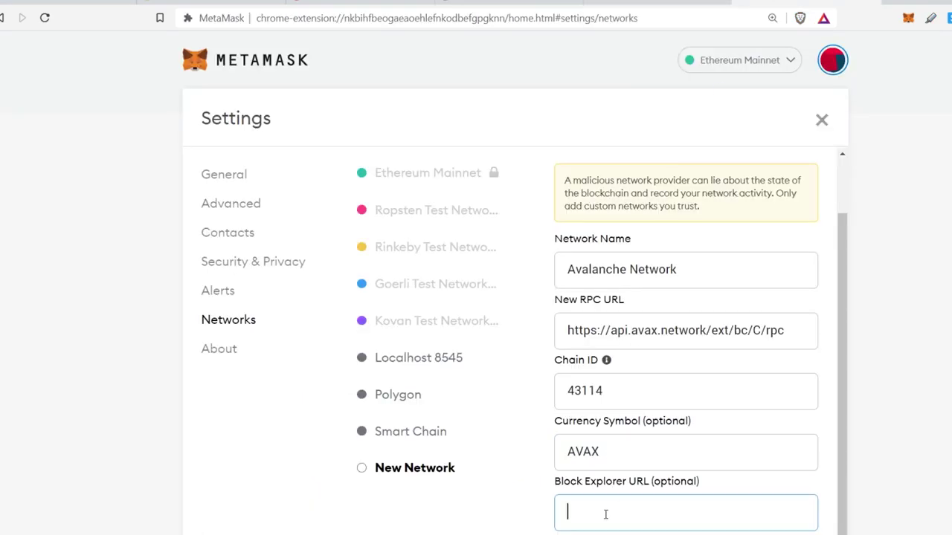
{"action": "key", "text": "ctrl+v"}
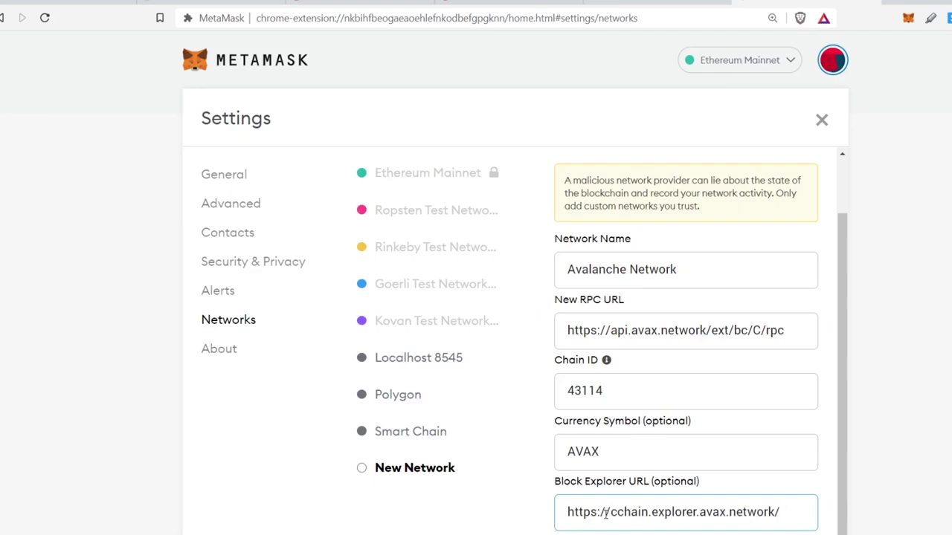
{"action": "scroll", "coordinate": [308, 482], "scroll_direction": "down", "scroll_amount": 1}
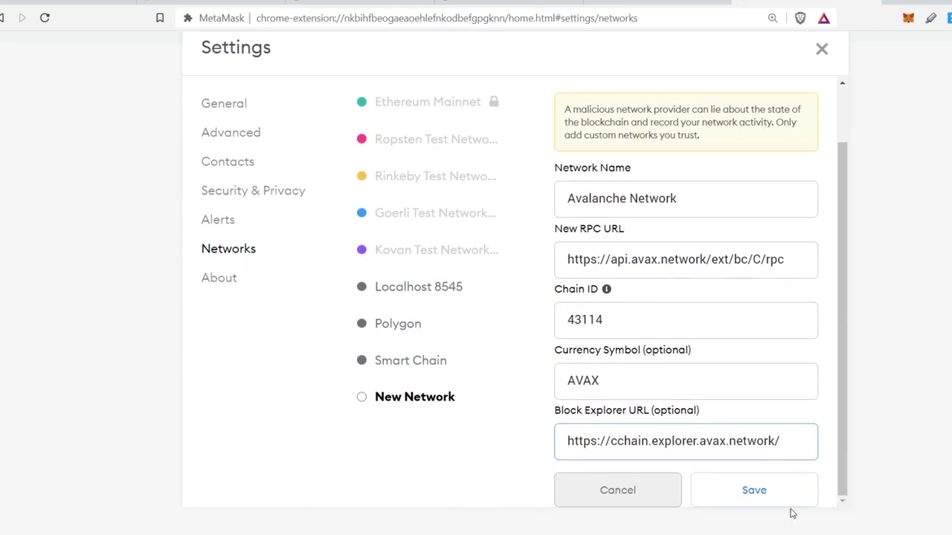
{"action": "left_click", "coordinate": [740, 494]}
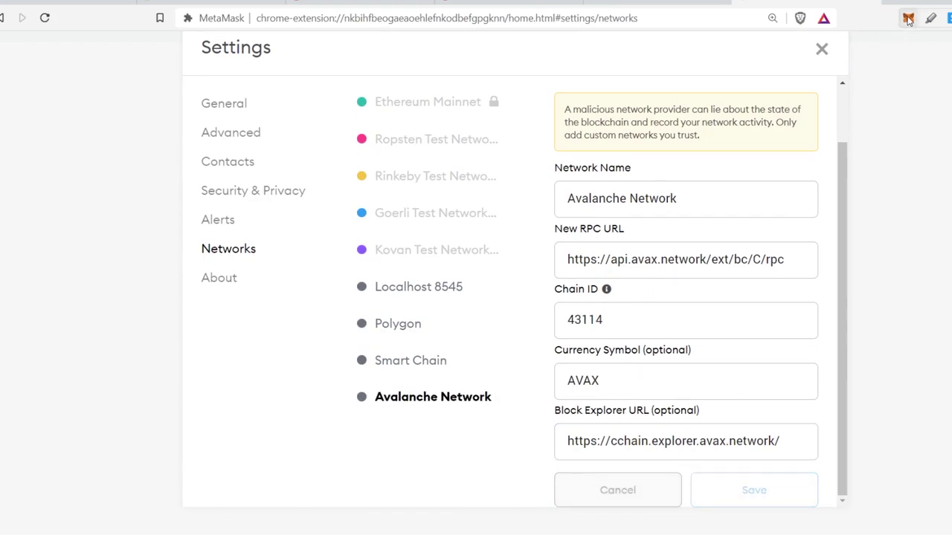
{"action": "left_click", "coordinate": [908, 20]}
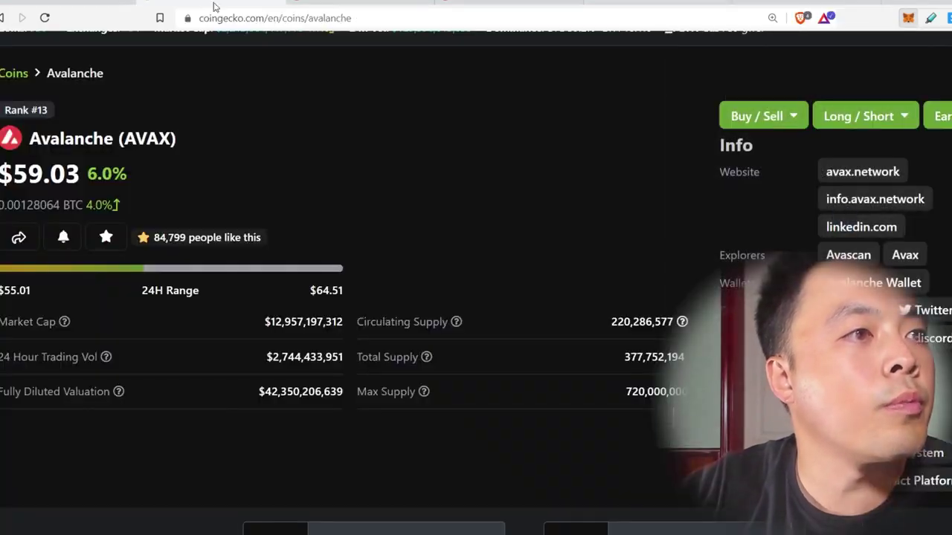
Examine the spot markets listed for Avalanche (AVAX) on CoinGecko to see which exchanges and pairs trade it
{"action": "scroll", "coordinate": [248, 311], "scroll_direction": "down", "scroll_amount": 4}
{"action": "left_click", "coordinate": [96, 344]}
{"action": "scroll", "coordinate": [230, 235], "scroll_direction": "down", "scroll_amount": 5}
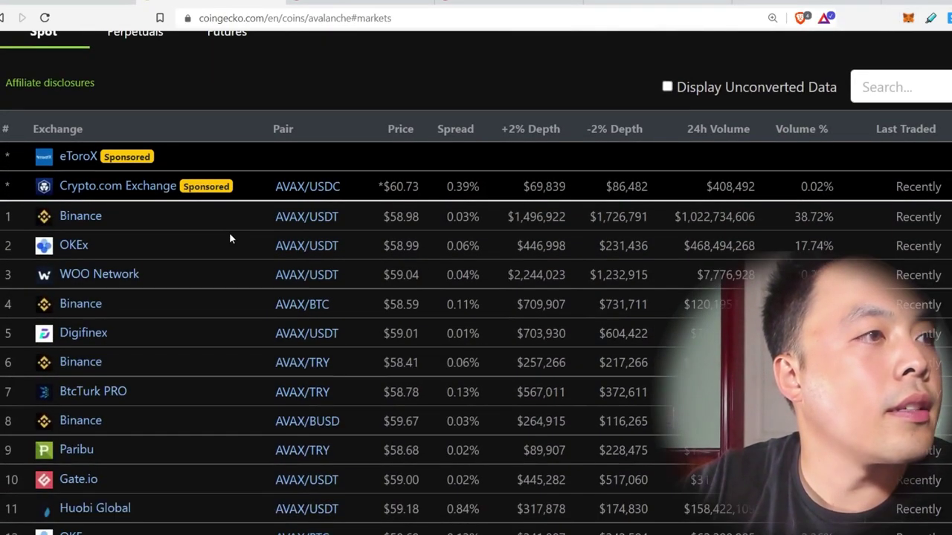
{"action": "scroll", "coordinate": [309, 192], "scroll_direction": "up", "scroll_amount": 3}
{"action": "scroll", "coordinate": [306, 196], "scroll_direction": "down", "scroll_amount": 1}
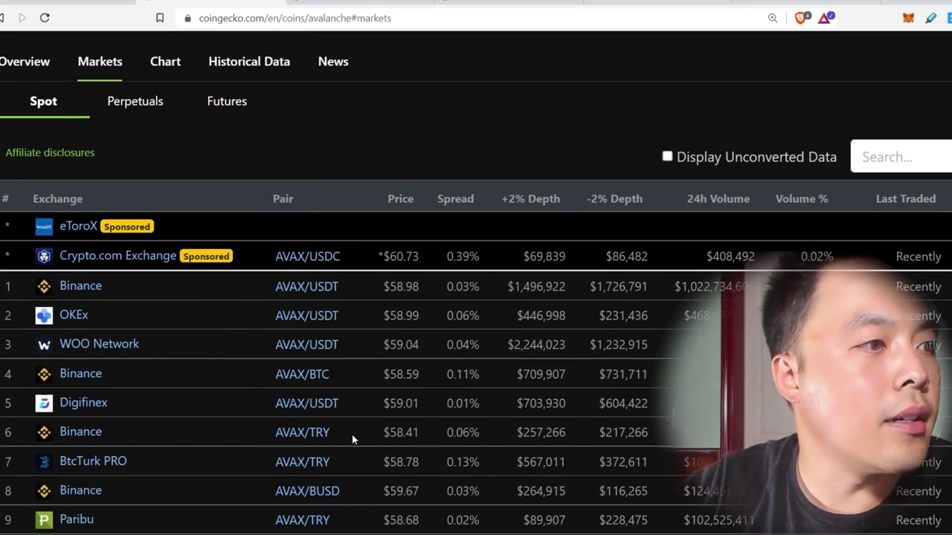
{"action": "scroll", "coordinate": [321, 439], "scroll_direction": "down", "scroll_amount": 3}
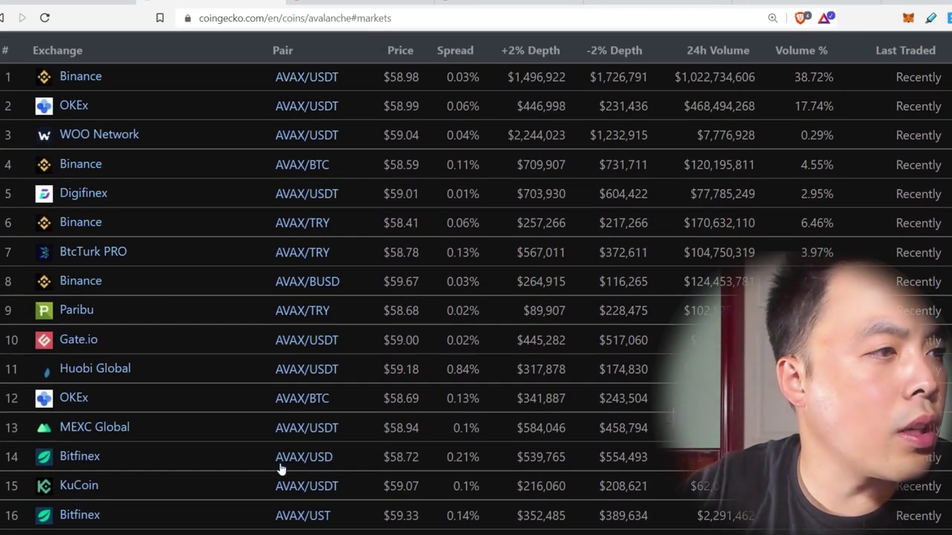
{"action": "scroll", "coordinate": [281, 468], "scroll_direction": "down", "scroll_amount": 1}
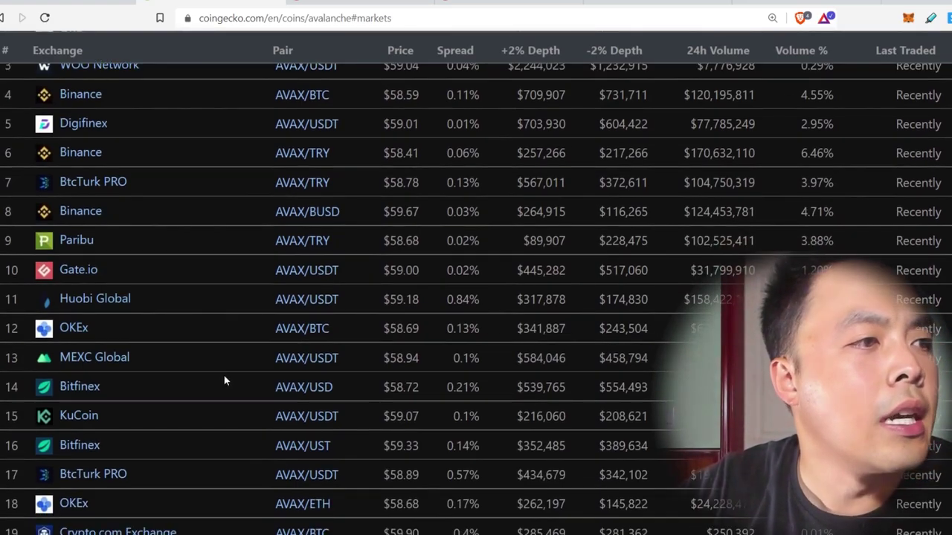
{"action": "scroll", "coordinate": [245, 380], "scroll_direction": "up", "scroll_amount": 8}
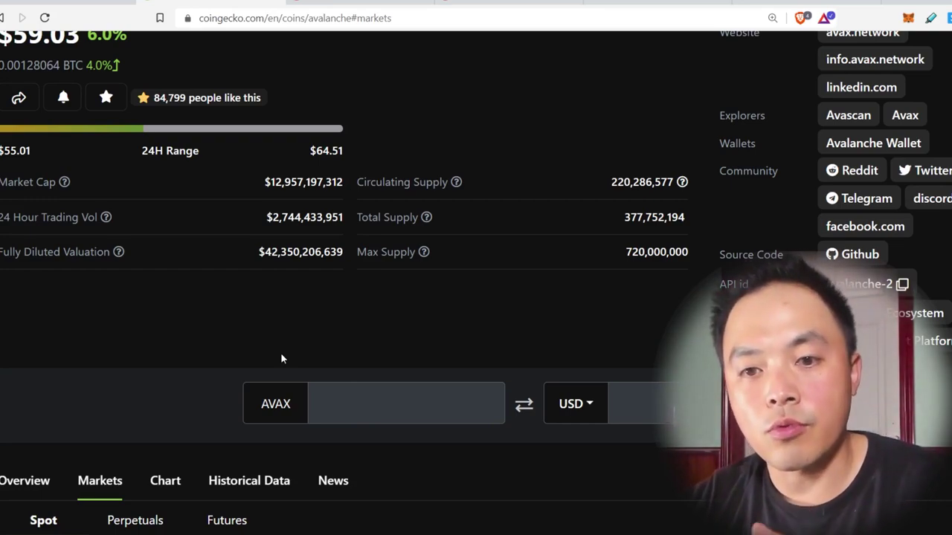
{"action": "scroll", "coordinate": [275, 299], "scroll_direction": "up", "scroll_amount": 4}
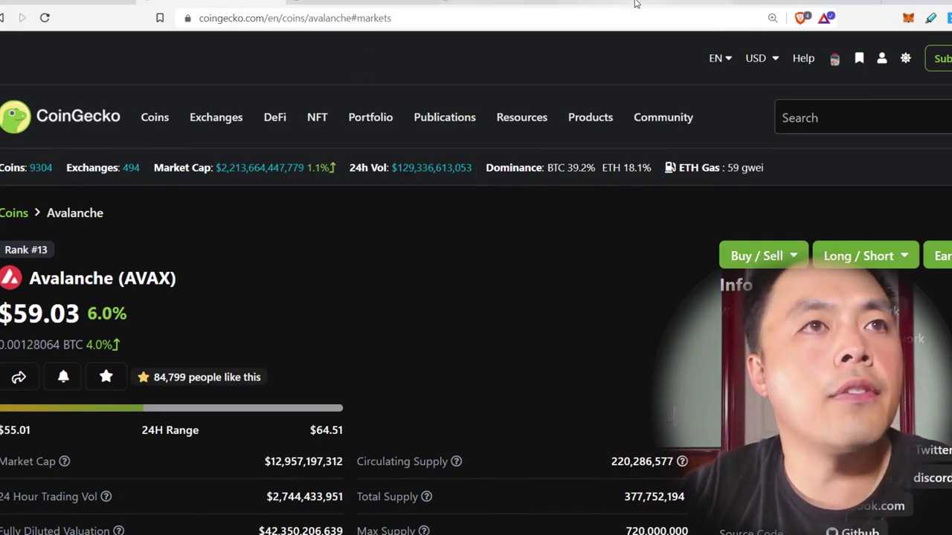
Switch to the Avalanche Bridge site and connect MetaMask's Account 2 to it
{"action": "key", "text": "ctrl+Tab"}
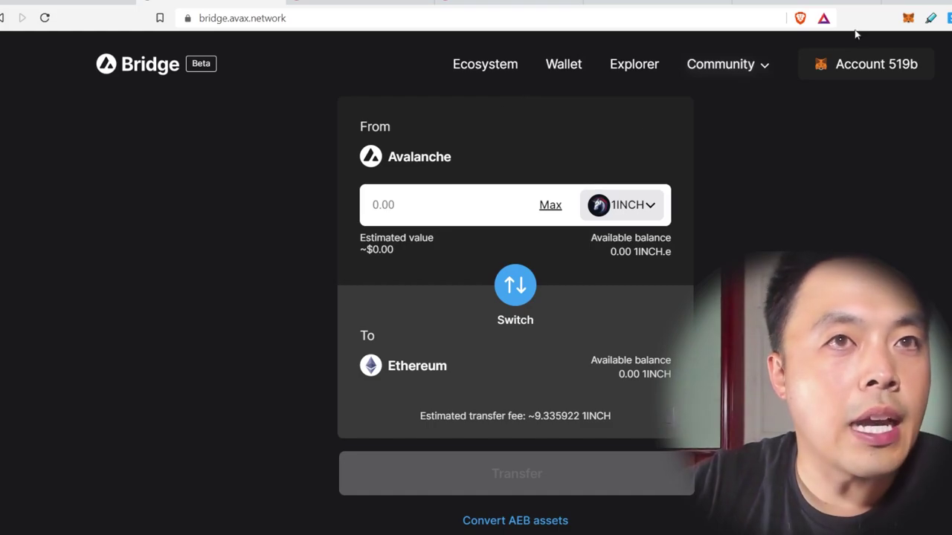
{"action": "left_click", "coordinate": [907, 18]}
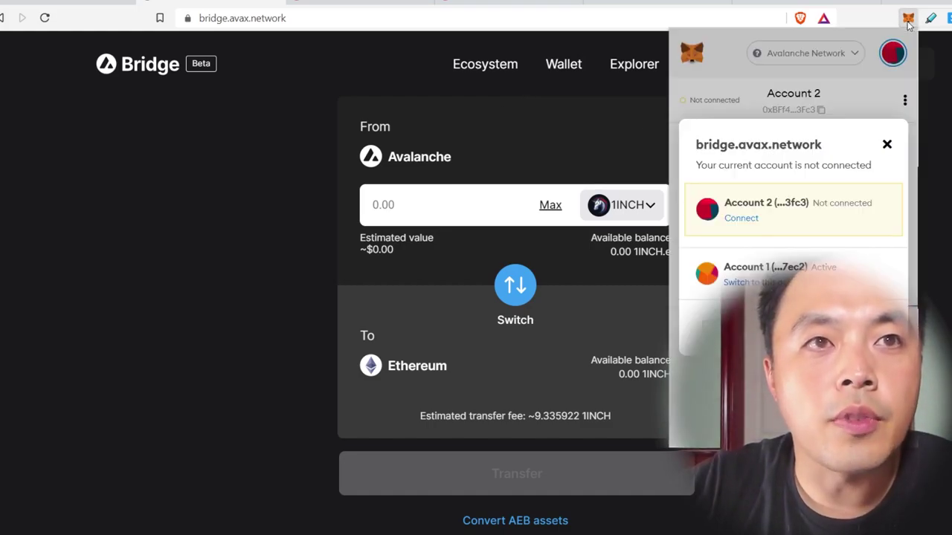
{"action": "left_click", "coordinate": [744, 218]}
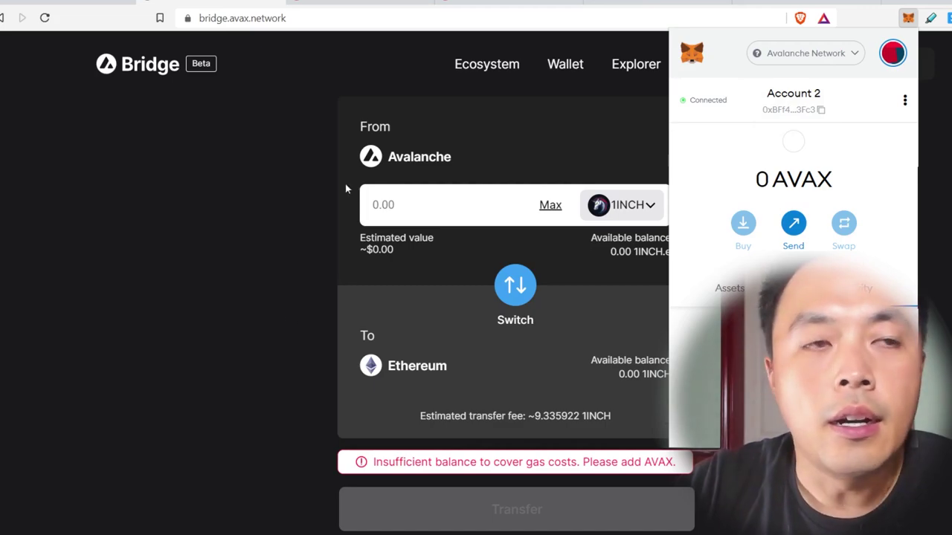
{"action": "left_click", "coordinate": [278, 221]}
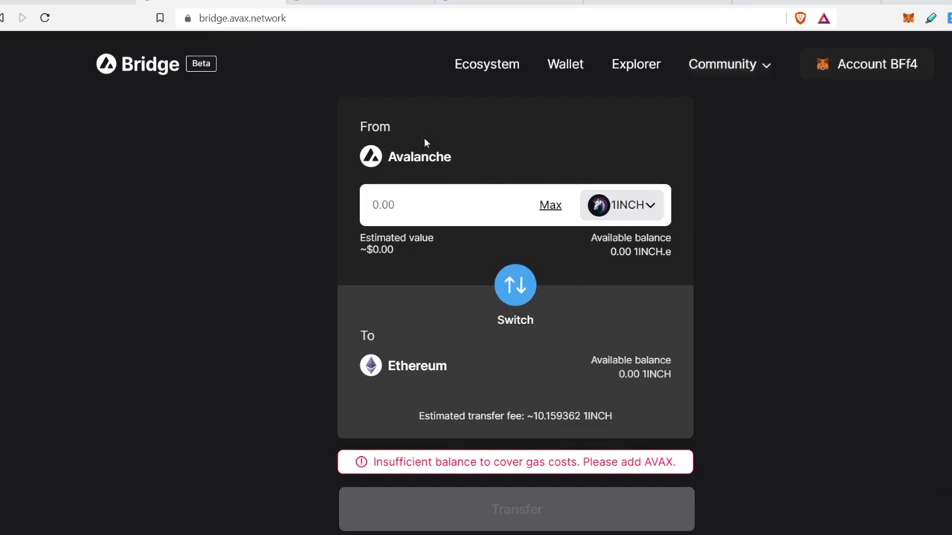
Reverse the bridge direction to Ethereum to Avalanche, allow the switch to Ethereum Mainnet, and check the wallet's balance
{"action": "left_click", "coordinate": [516, 291]}
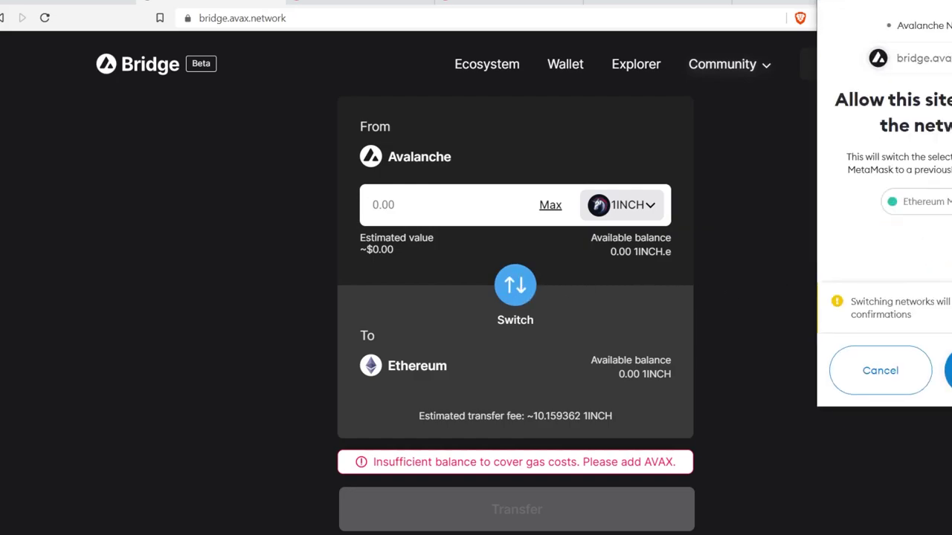
{"action": "left_click", "coordinate": [948, 370]}
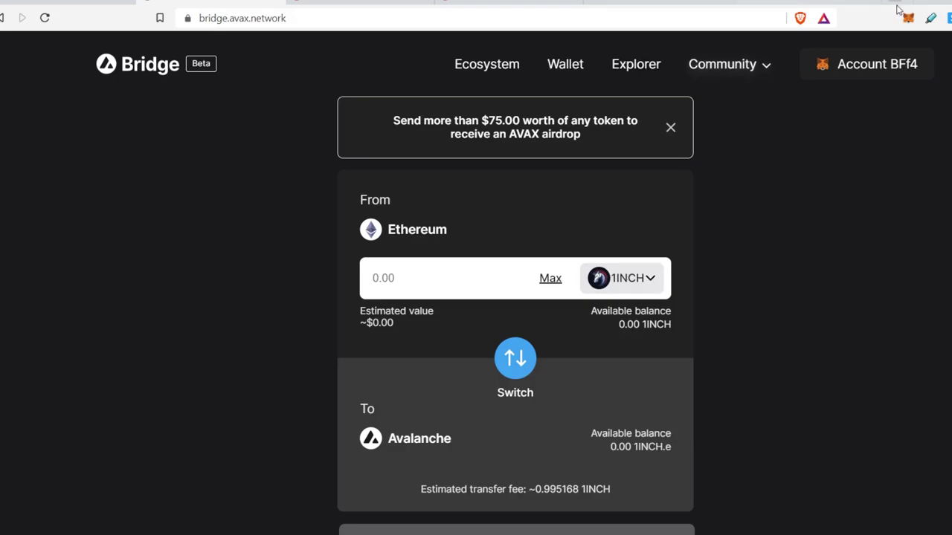
{"action": "left_click", "coordinate": [907, 25]}
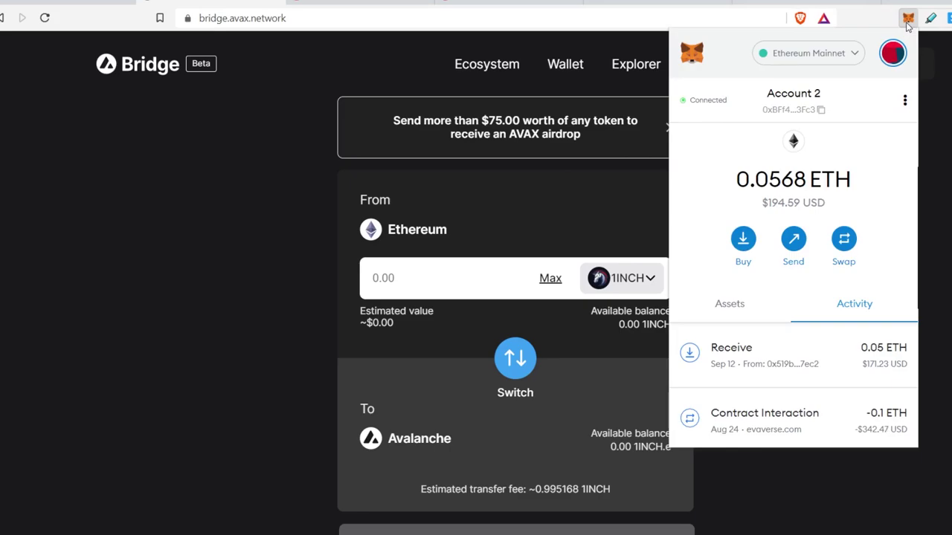
{"action": "left_click", "coordinate": [308, 210]}
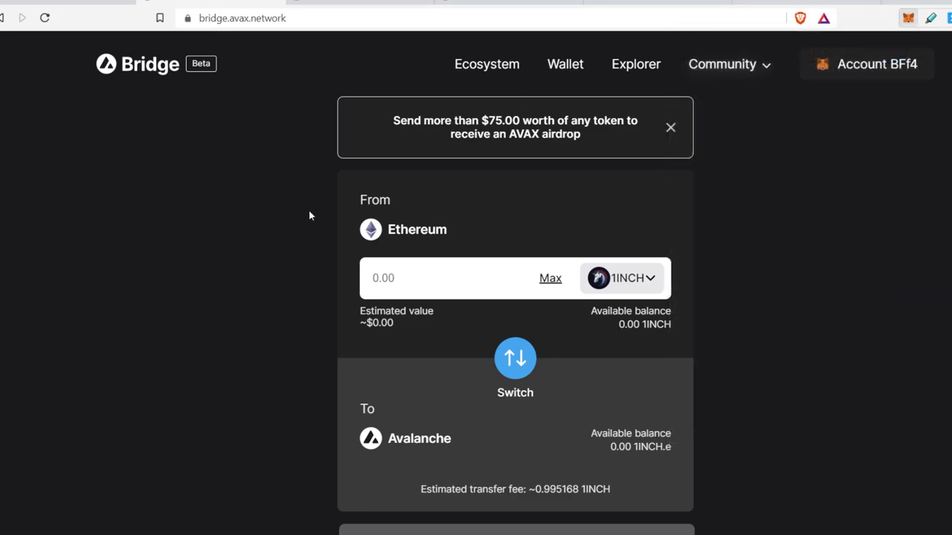
Choose ETH as the token to bridge from Ethereum and set the transfer amount to 0.03
{"action": "left_click", "coordinate": [639, 286]}
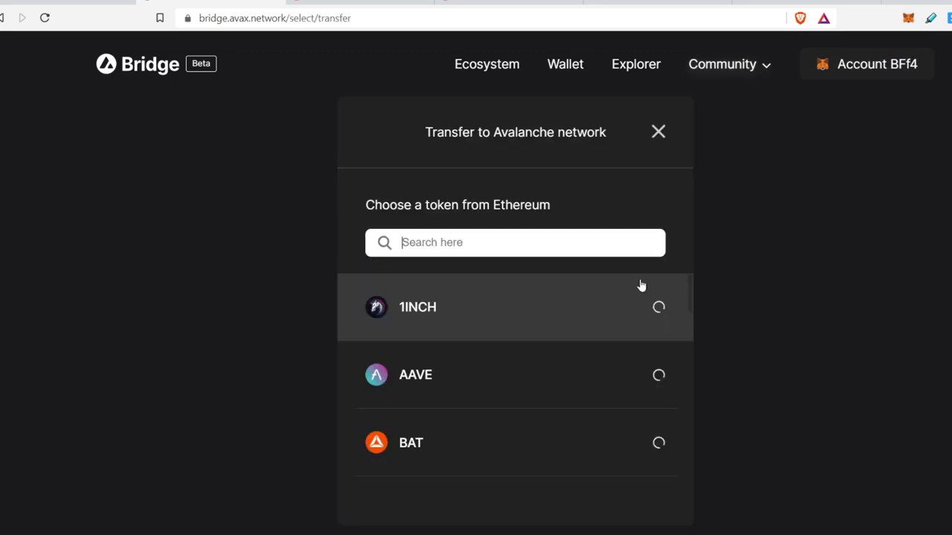
{"action": "type", "text": "eth"}
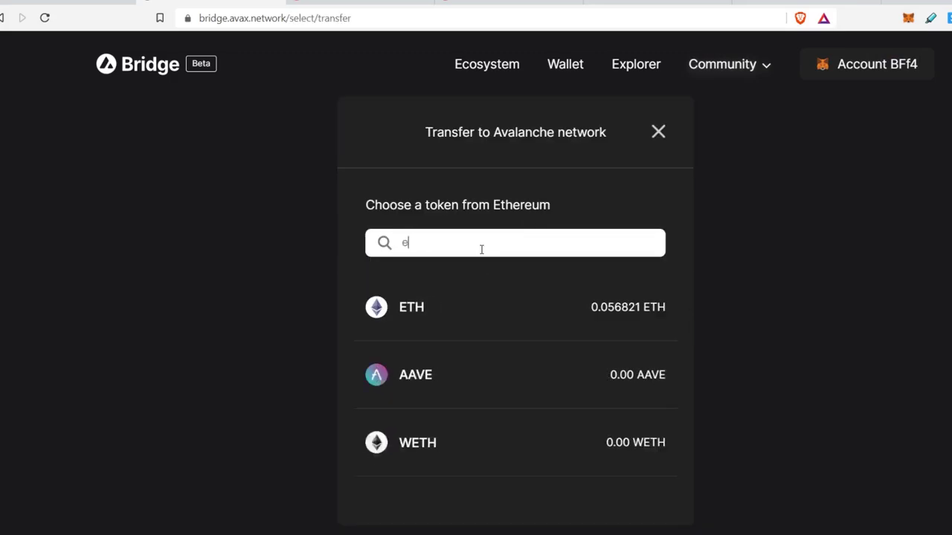
{"action": "left_click", "coordinate": [493, 328]}
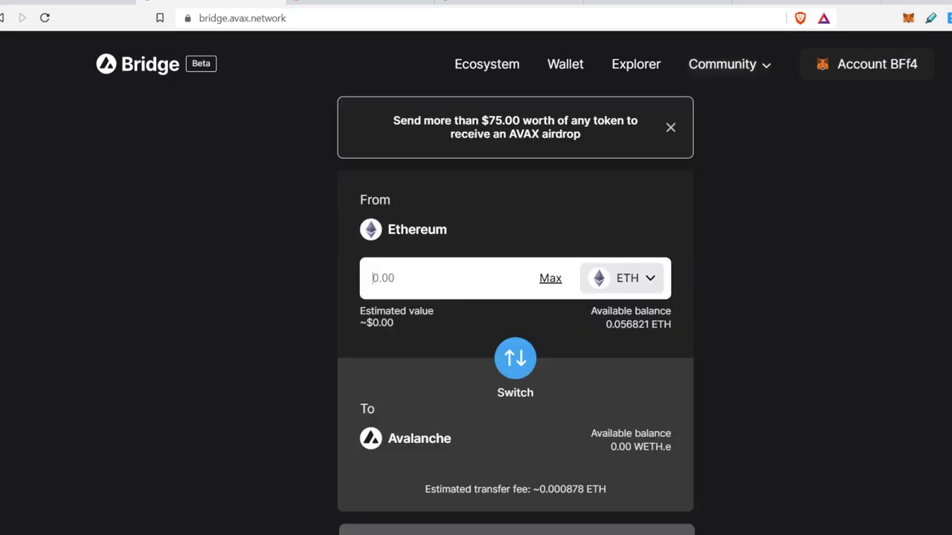
{"action": "scroll", "coordinate": [604, 355], "scroll_direction": "down", "scroll_amount": 3}
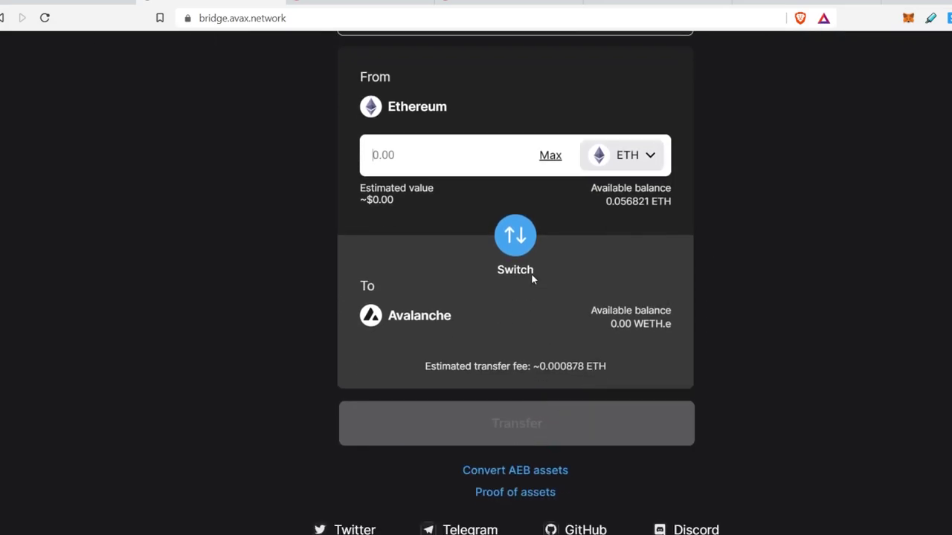
{"action": "left_click", "coordinate": [430, 158]}
{"action": "type", "text": "0.03"}
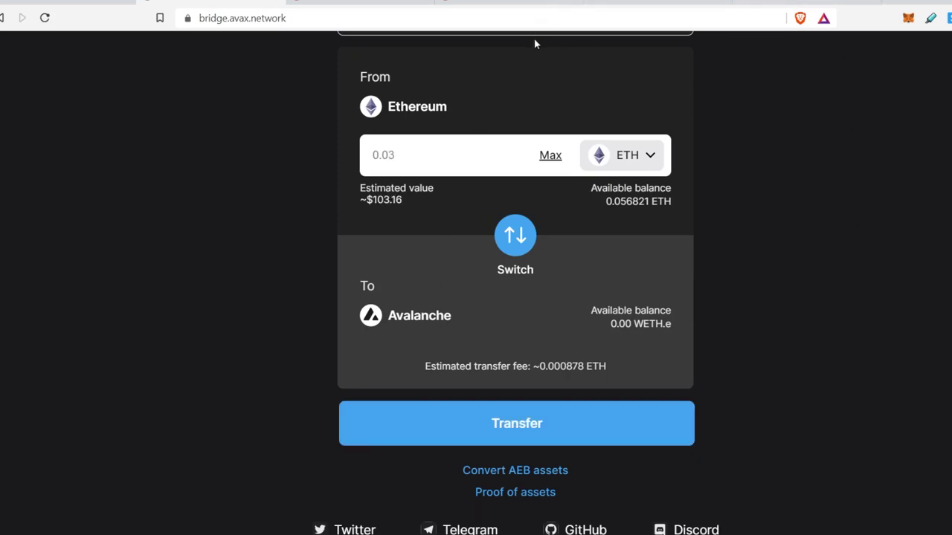
Start the 0.03 ETH bridge transfer and confirm the ETH wrapping deposit in MetaMask
{"action": "left_click", "coordinate": [499, 439]}
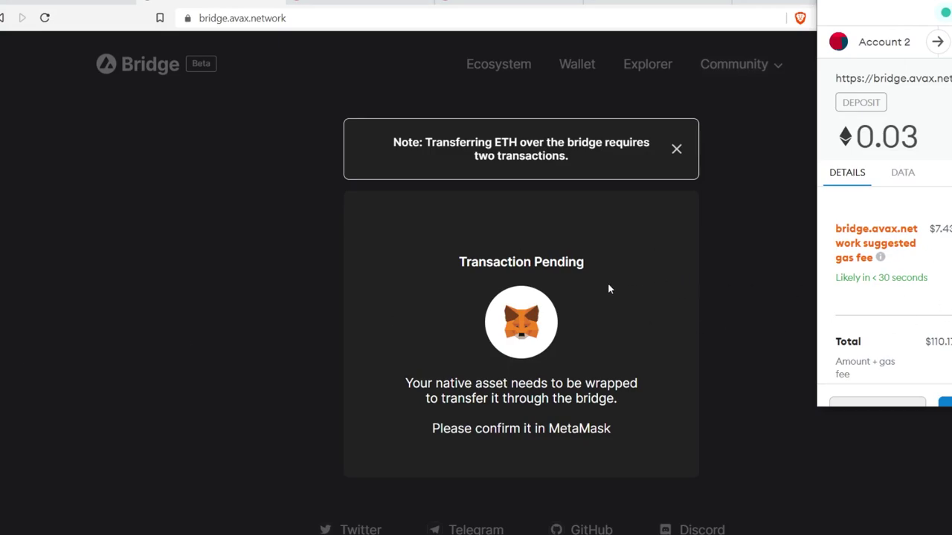
{"action": "left_click", "coordinate": [559, 278]}
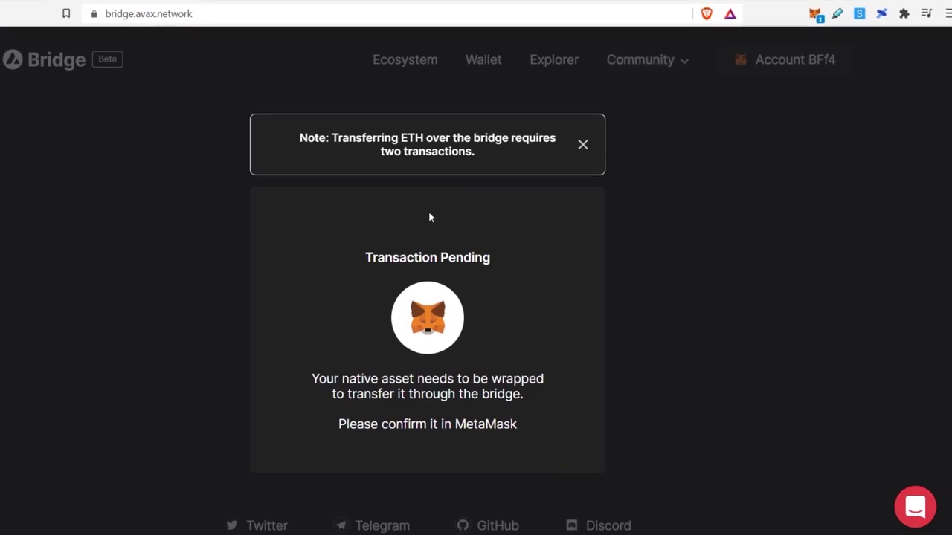
{"action": "left_click", "coordinate": [813, 20]}
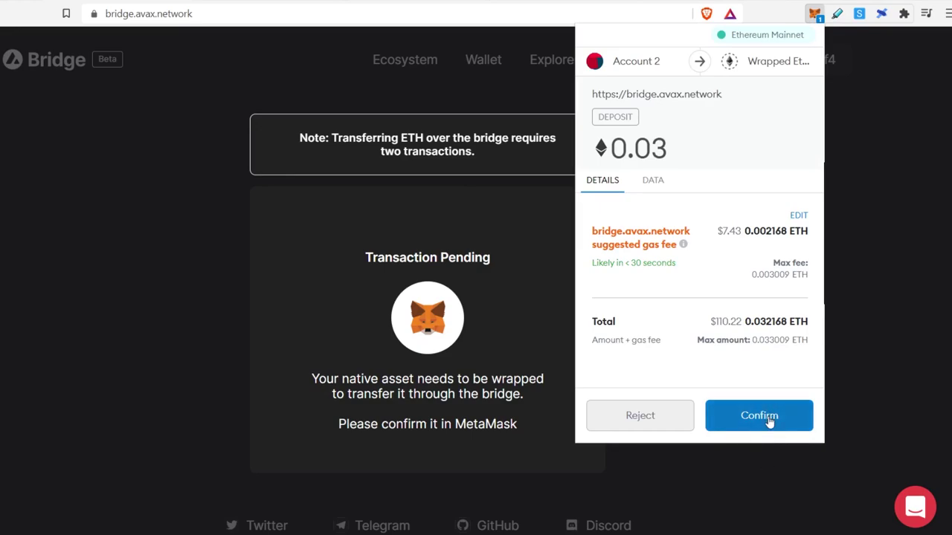
{"action": "left_click", "coordinate": [770, 415]}
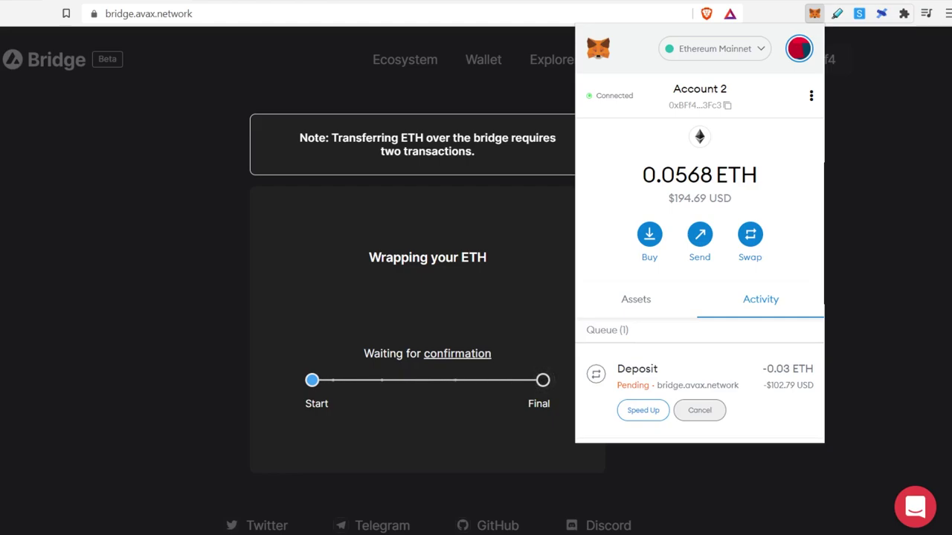
{"action": "key", "text": "Escape"}
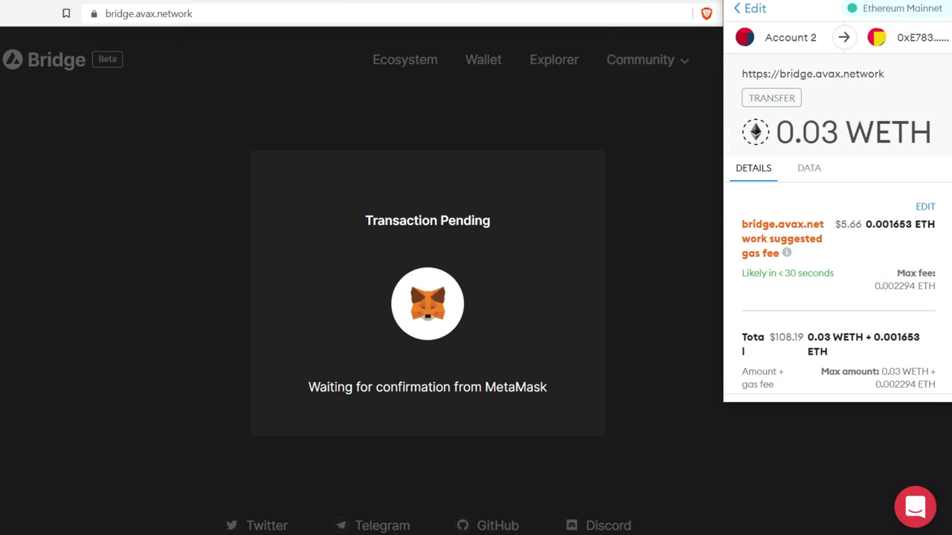
Confirm the 0.03 WETH transfer in MetaMask and review the bridge transaction's progress, times and fees
{"action": "scroll", "coordinate": [939, 171], "scroll_direction": "down", "scroll_amount": 1}
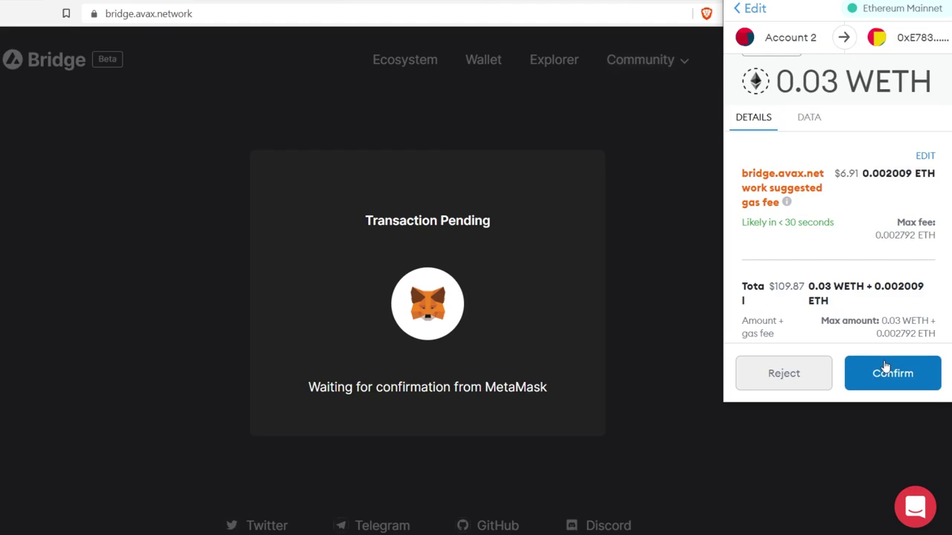
{"action": "left_click", "coordinate": [883, 372]}
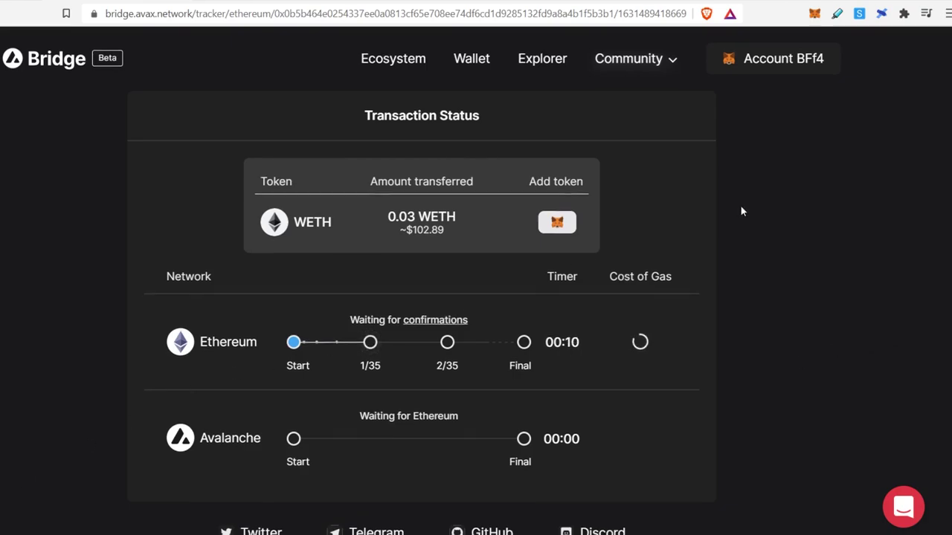
{"action": "scroll", "coordinate": [741, 211], "scroll_direction": "down", "scroll_amount": 1}
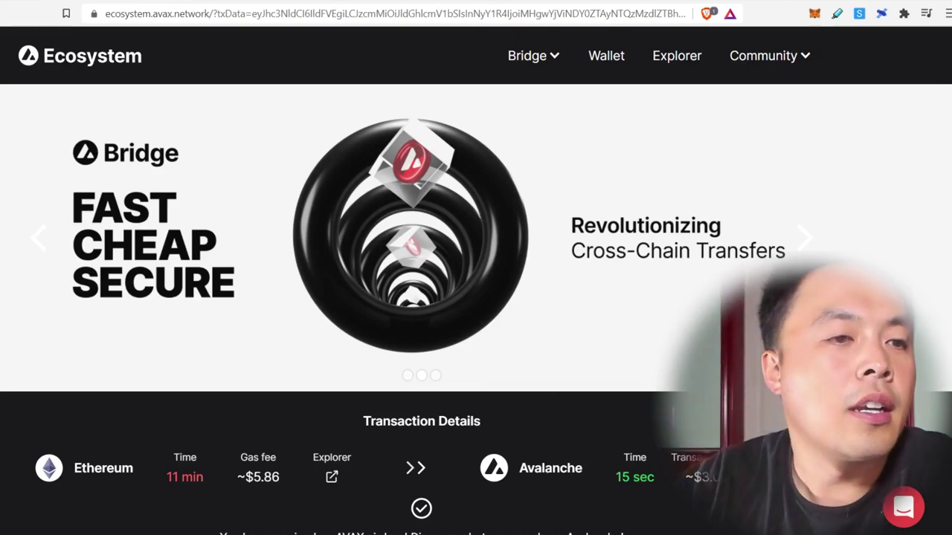
{"action": "scroll", "coordinate": [363, 352], "scroll_direction": "down", "scroll_amount": 1}
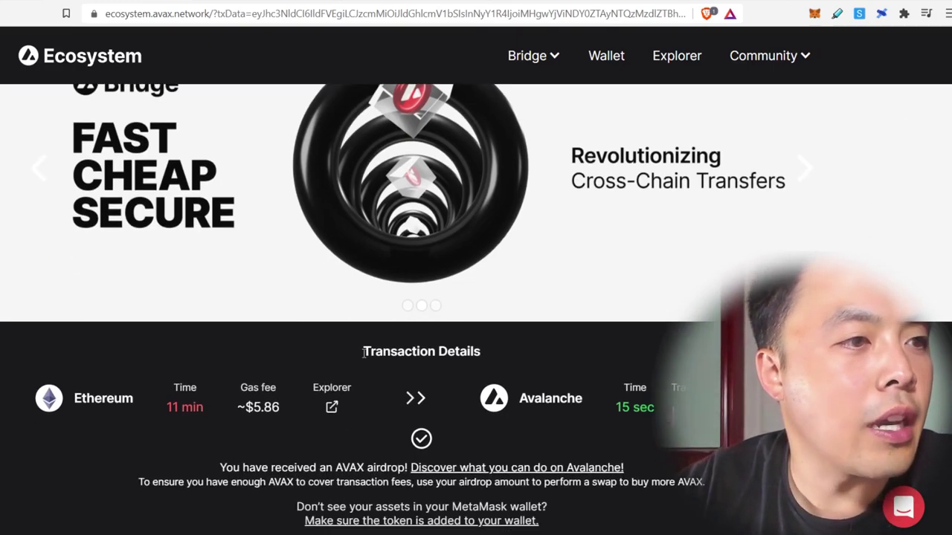
{"action": "scroll", "coordinate": [363, 352], "scroll_direction": "down", "scroll_amount": 2}
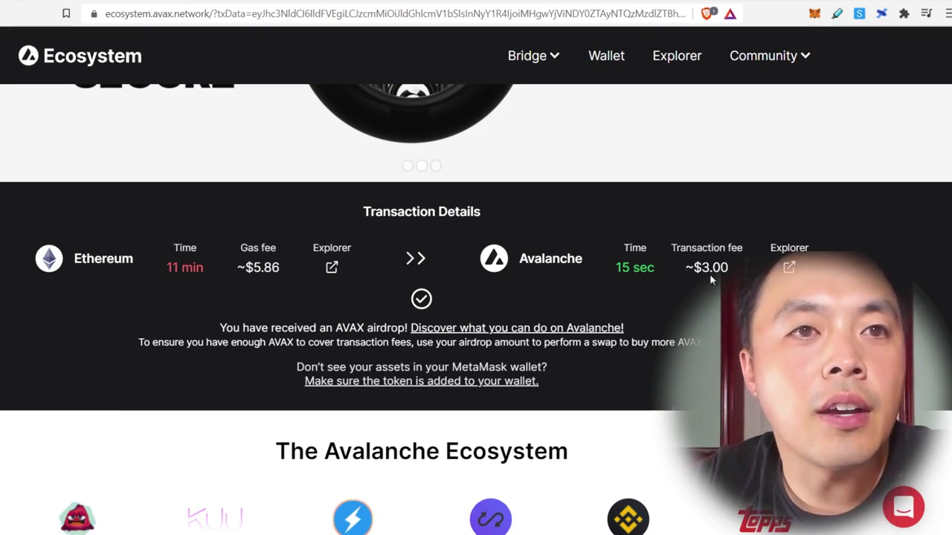
{"action": "scroll", "coordinate": [550, 318], "scroll_direction": "up", "scroll_amount": 3}
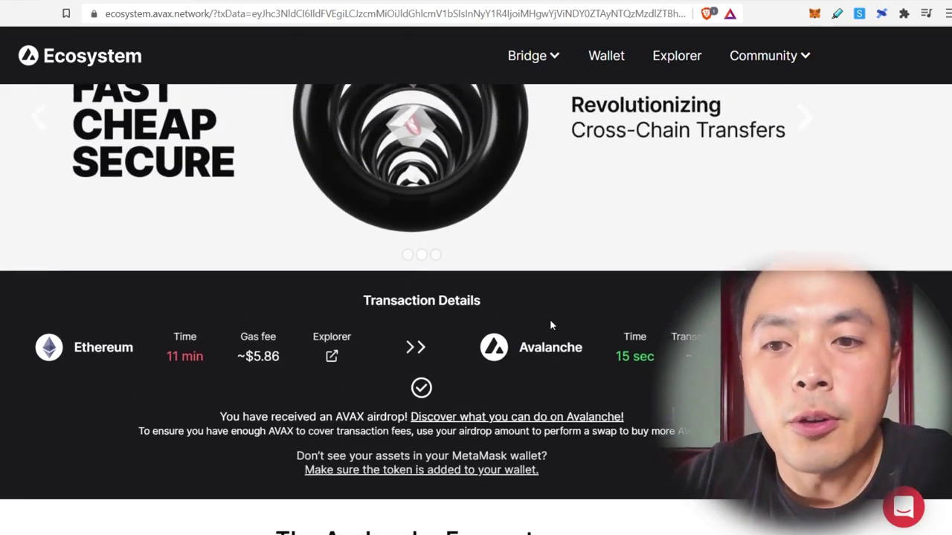
Switch MetaMask from Ethereum Mainnet to the Avalanche Network and check Account 2's AVAX balance
{"action": "left_click", "coordinate": [813, 15]}
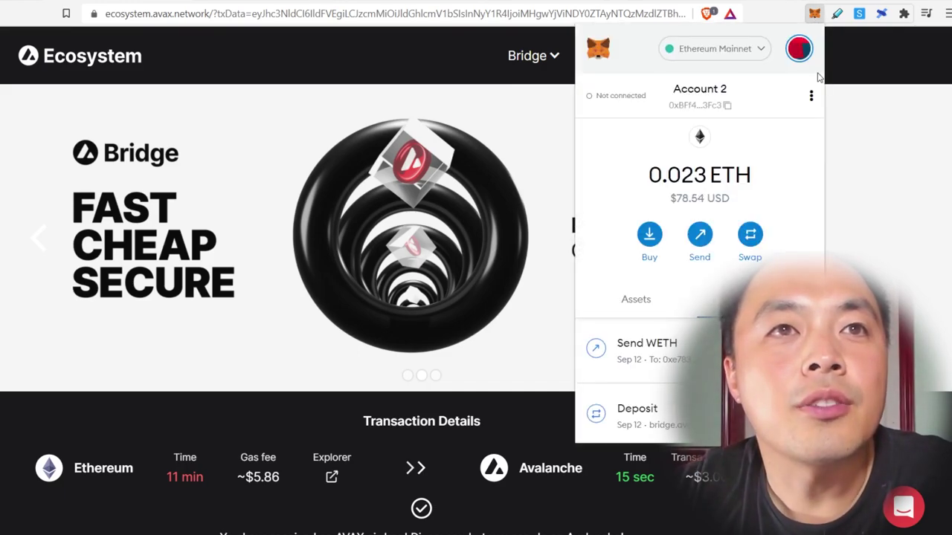
{"action": "left_click", "coordinate": [752, 52]}
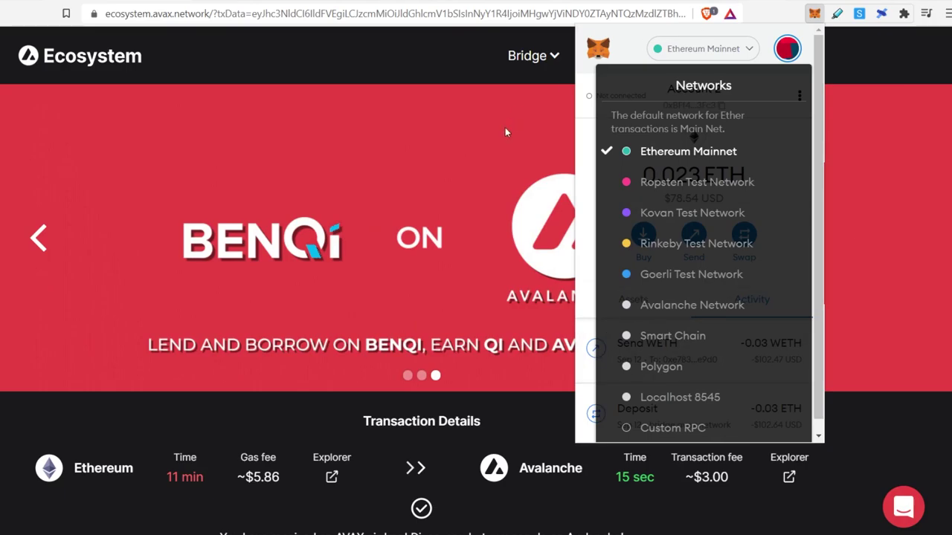
{"action": "left_click", "coordinate": [505, 133]}
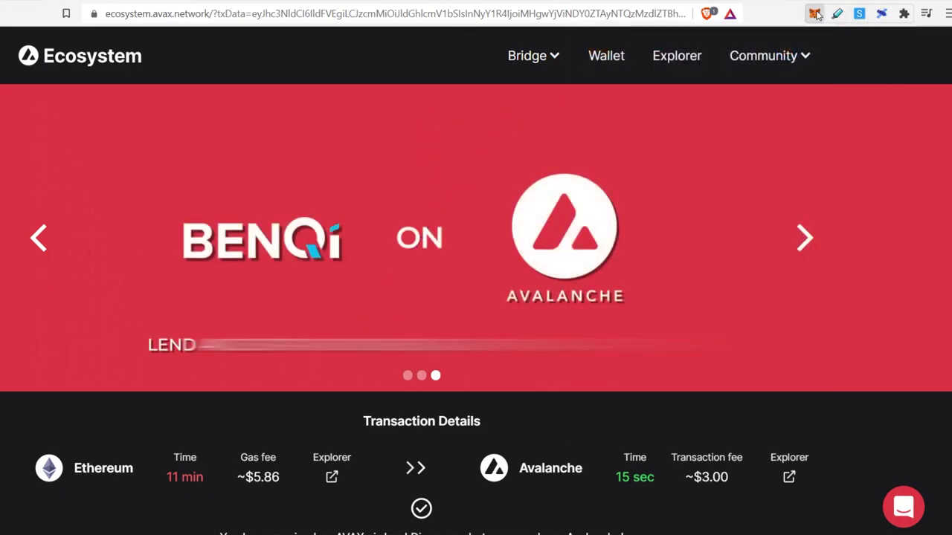
{"action": "left_click", "coordinate": [815, 15]}
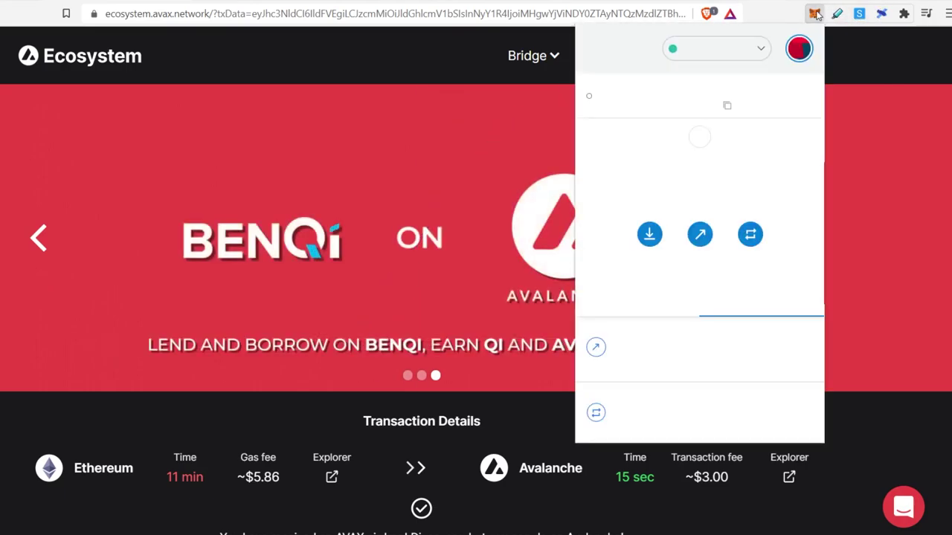
{"action": "left_click", "coordinate": [756, 51]}
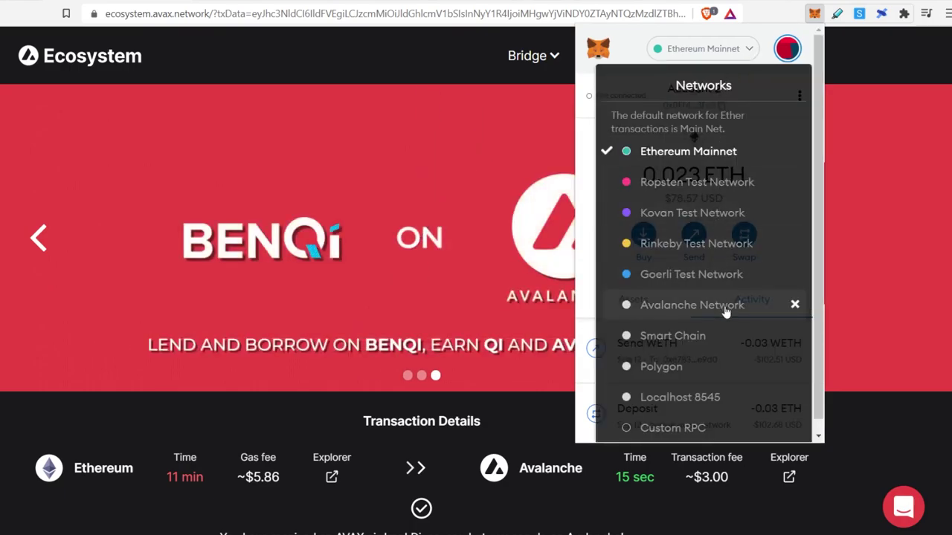
{"action": "left_click", "coordinate": [692, 304]}
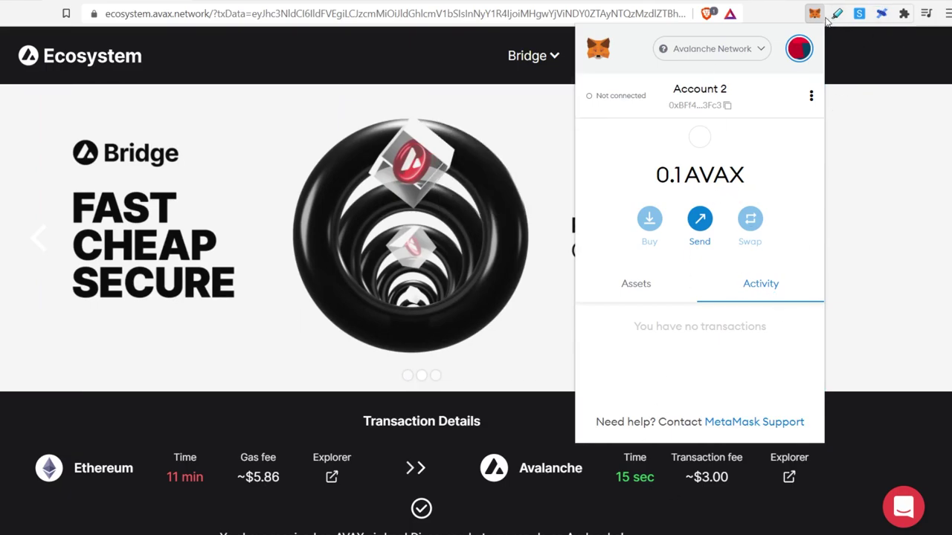
{"action": "left_click", "coordinate": [853, 141]}
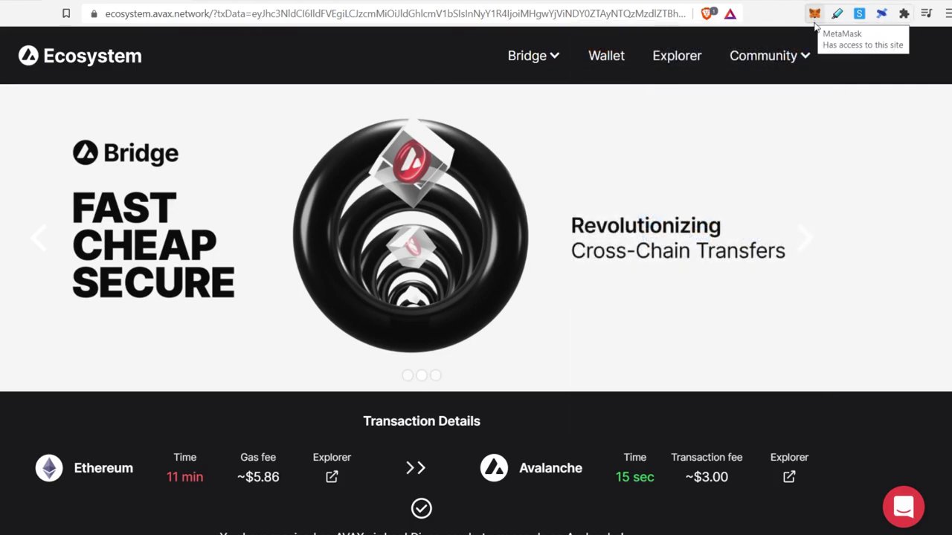
{"action": "left_click", "coordinate": [815, 15]}
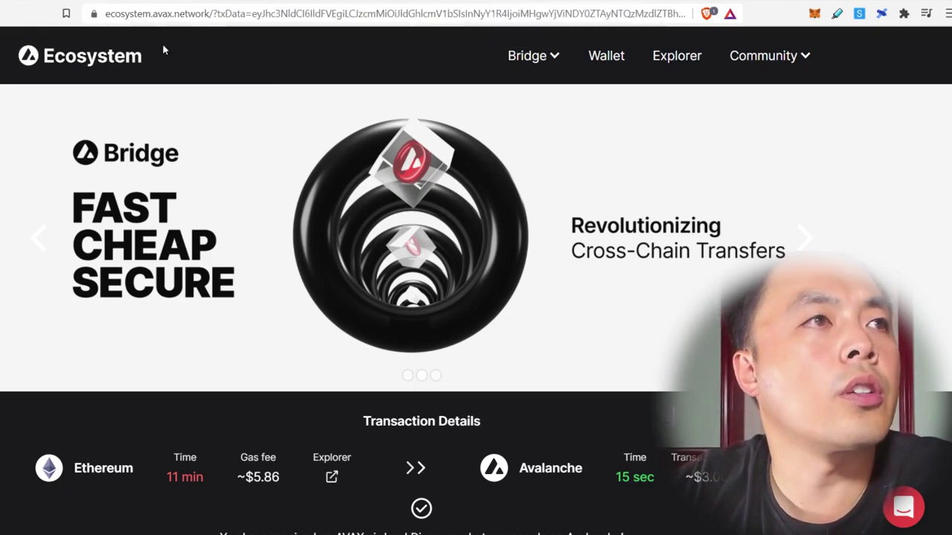
Go to coingecko.com and open the JOE token's page from the trending searches
{"action": "left_click", "coordinate": [194, 14]}
{"action": "type", "text": "coinge"}
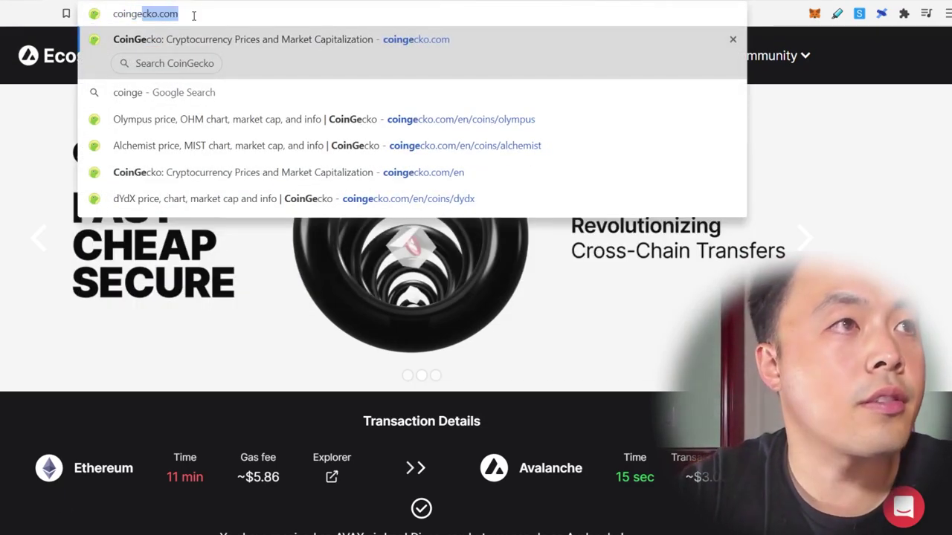
{"action": "key", "text": "Return"}
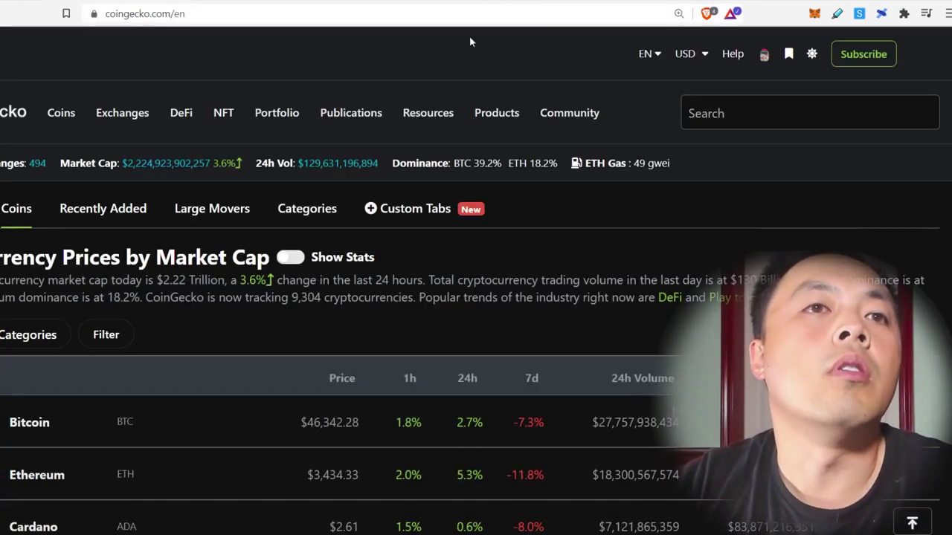
{"action": "left_click", "coordinate": [777, 123]}
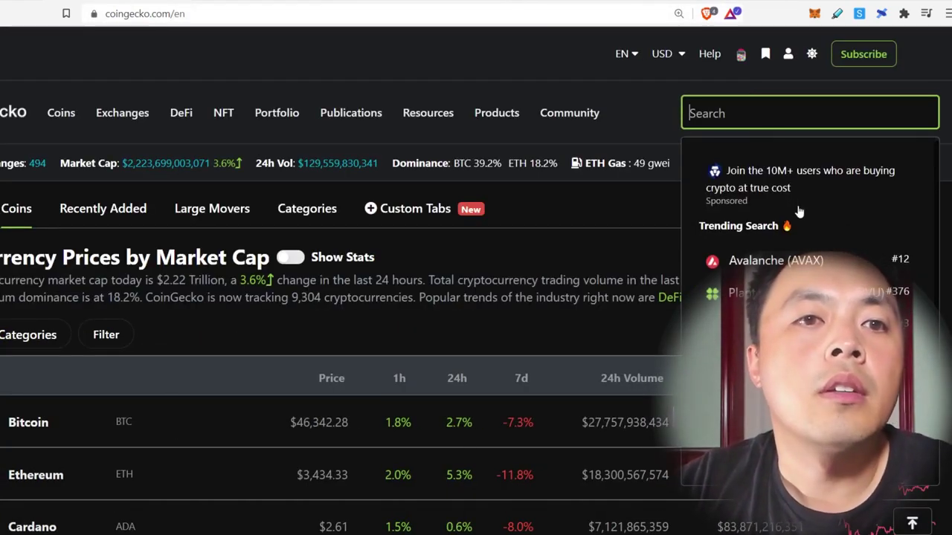
{"action": "scroll", "coordinate": [799, 210], "scroll_direction": "down", "scroll_amount": 2}
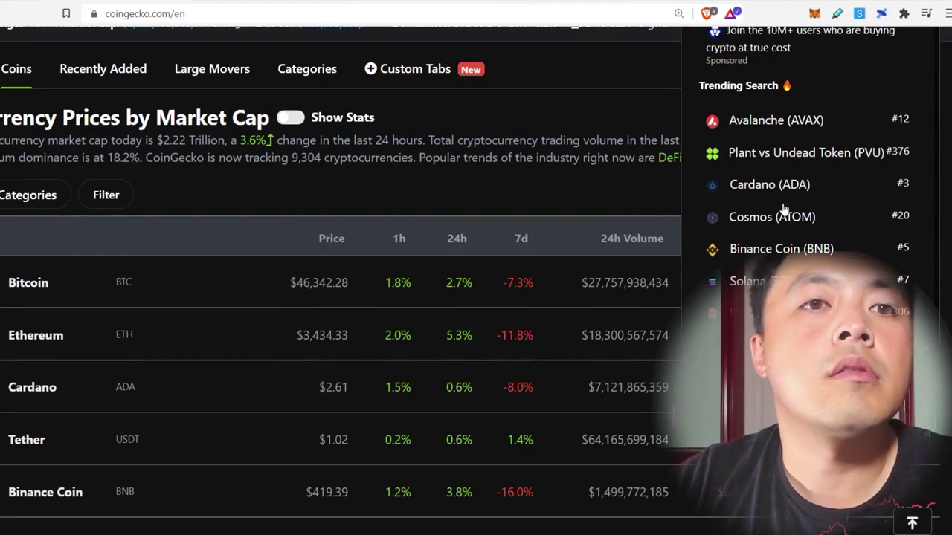
{"action": "left_click", "coordinate": [759, 313]}
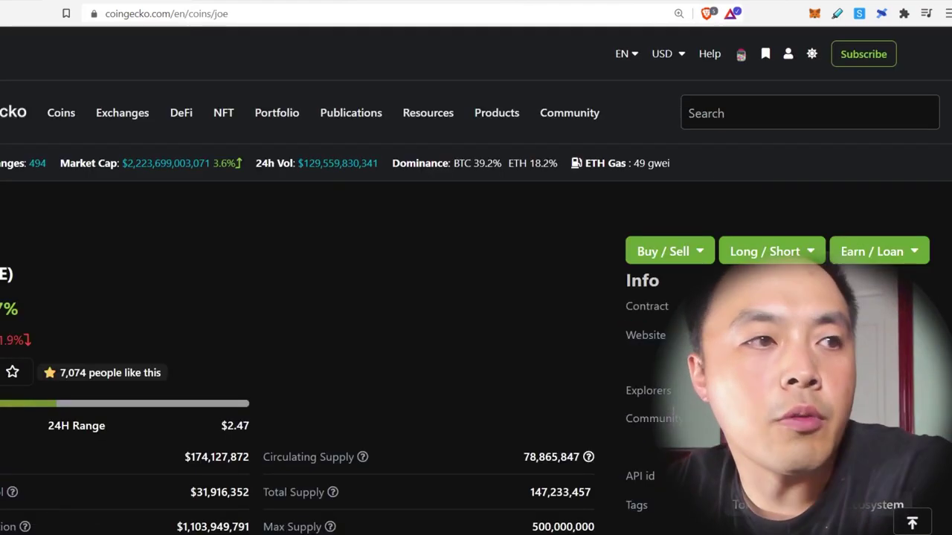
Examine JOE's market statistics, percentage price changes and 90-day price chart
{"action": "scroll", "coordinate": [383, 299], "scroll_direction": "down", "scroll_amount": 5}
{"action": "scroll", "coordinate": [380, 298], "scroll_direction": "down", "scroll_amount": 12}
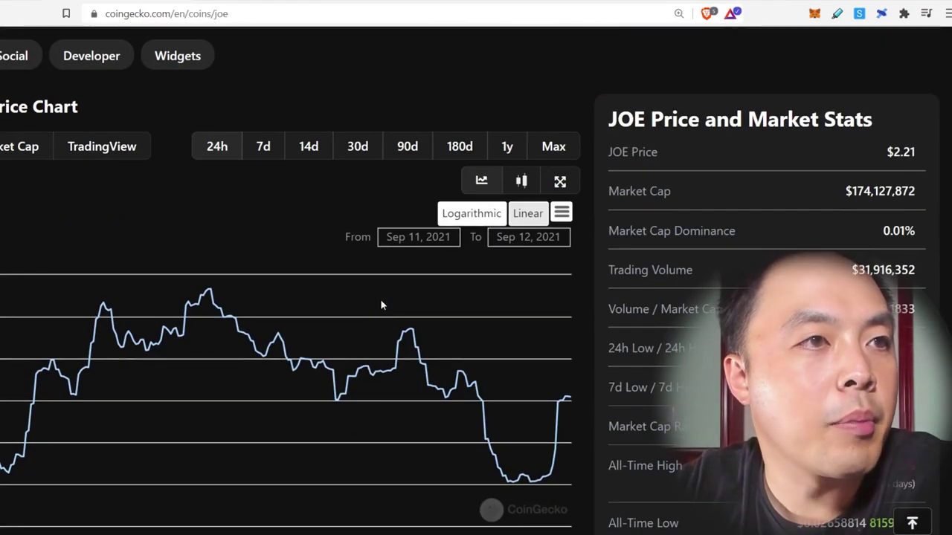
{"action": "scroll", "coordinate": [386, 275], "scroll_direction": "down", "scroll_amount": 2}
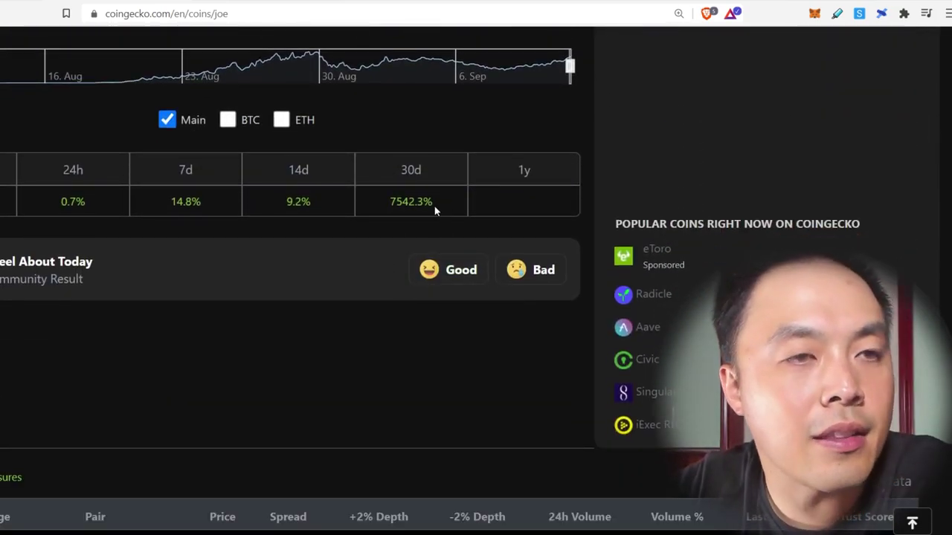
{"action": "scroll", "coordinate": [421, 471], "scroll_direction": "down", "scroll_amount": 1}
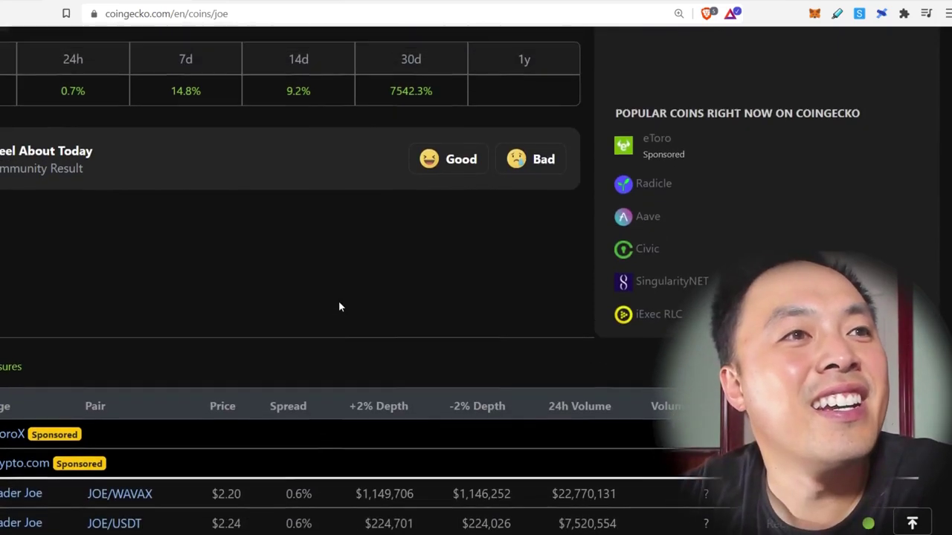
{"action": "scroll", "coordinate": [338, 301], "scroll_direction": "up", "scroll_amount": 10}
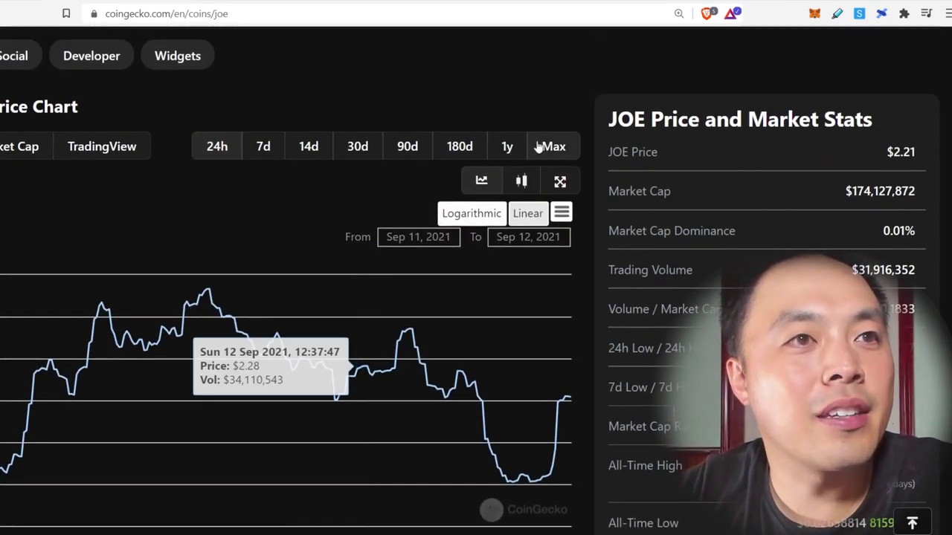
{"action": "left_click", "coordinate": [407, 147]}
{"action": "scroll", "coordinate": [20, 311], "scroll_direction": "down", "scroll_amount": 2}
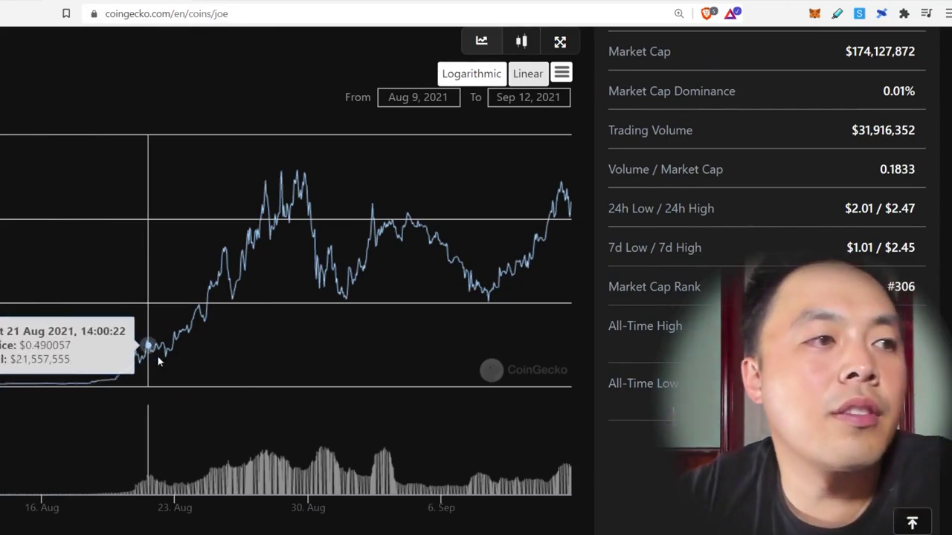
{"action": "scroll", "coordinate": [520, 149], "scroll_direction": "up", "scroll_amount": 6}
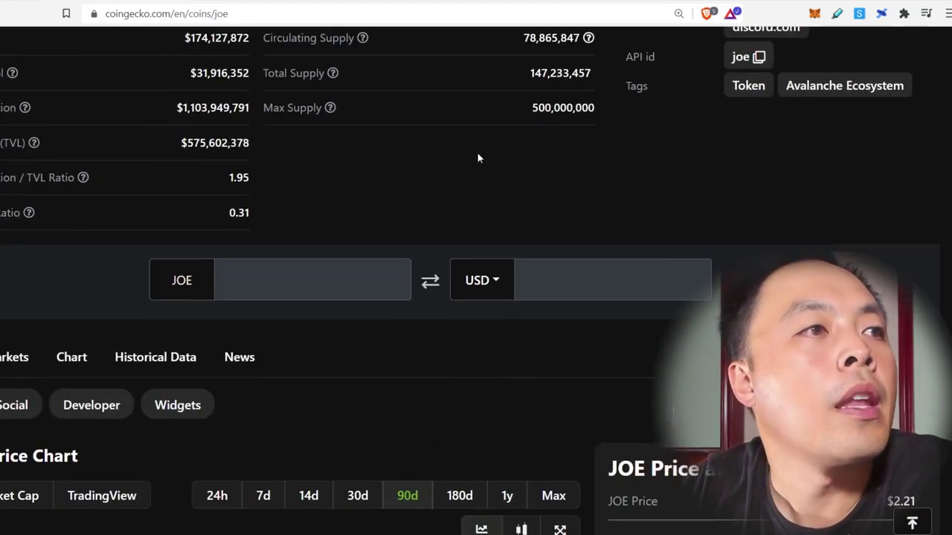
{"action": "scroll", "coordinate": [477, 155], "scroll_direction": "down", "scroll_amount": 2}
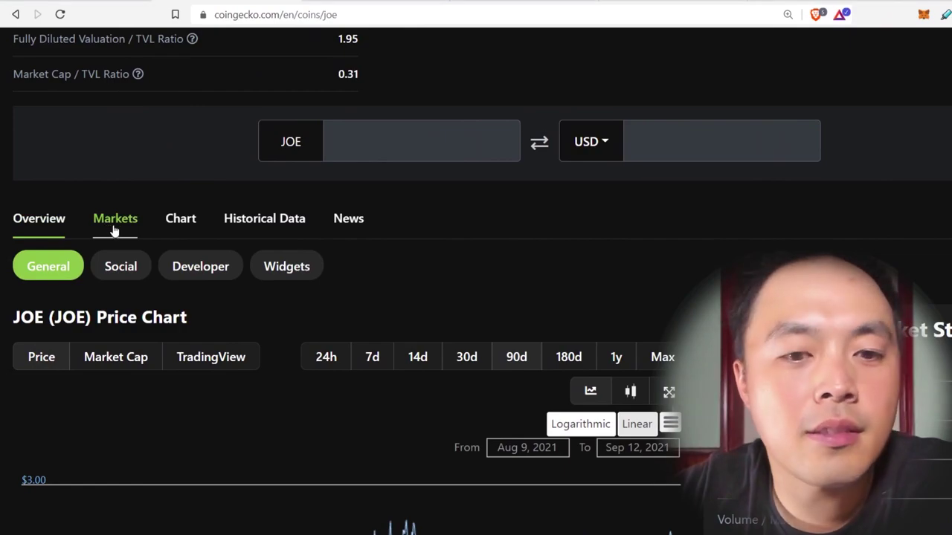
List the markets where JOE trades and open the JOE/WAVAX pair on Trader Joe
{"action": "left_click", "coordinate": [116, 231]}
{"action": "scroll", "coordinate": [307, 295], "scroll_direction": "down", "scroll_amount": 2}
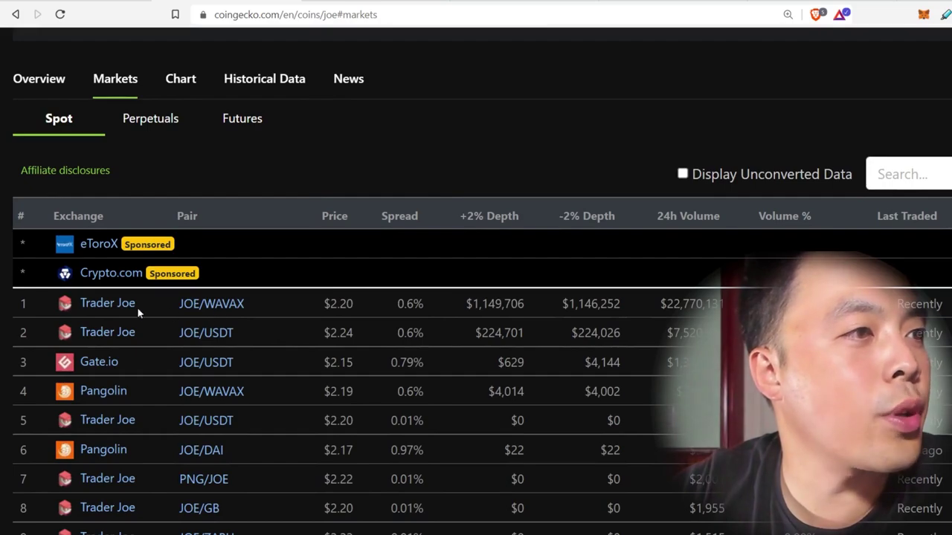
{"action": "left_click", "coordinate": [201, 311]}
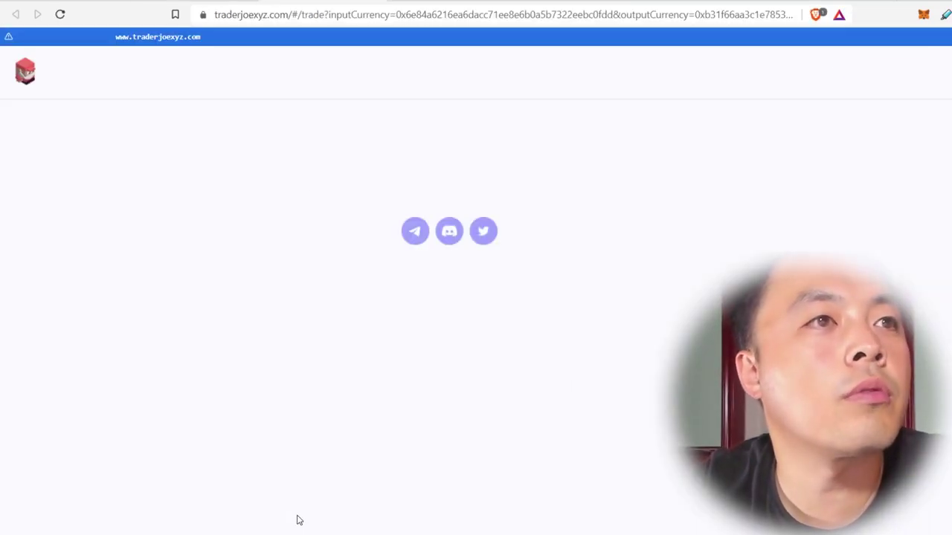
Reverse the swap so JOE is received, choose AVAX as the token to pay with, and set its amount to 0.05
{"action": "scroll", "coordinate": [241, 438], "scroll_direction": "down", "scroll_amount": 1}
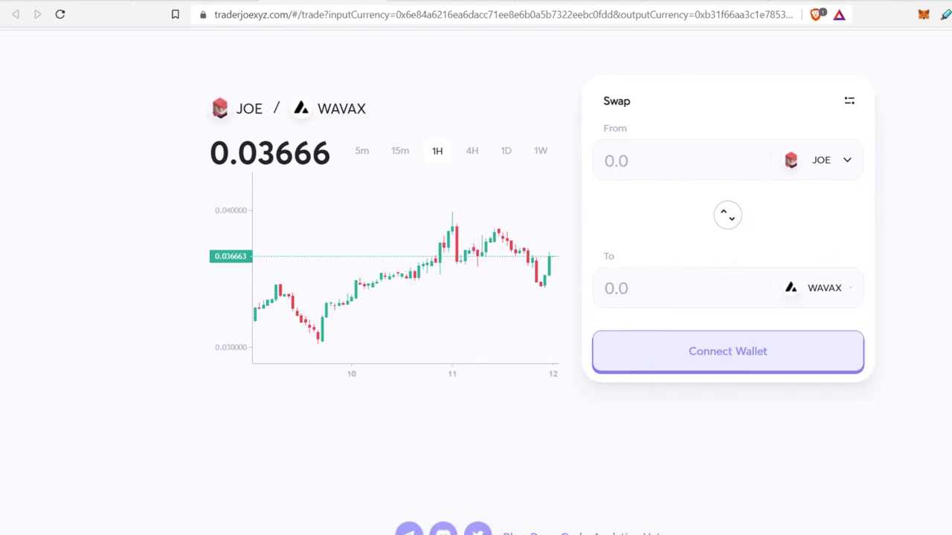
{"action": "left_click", "coordinate": [732, 218]}
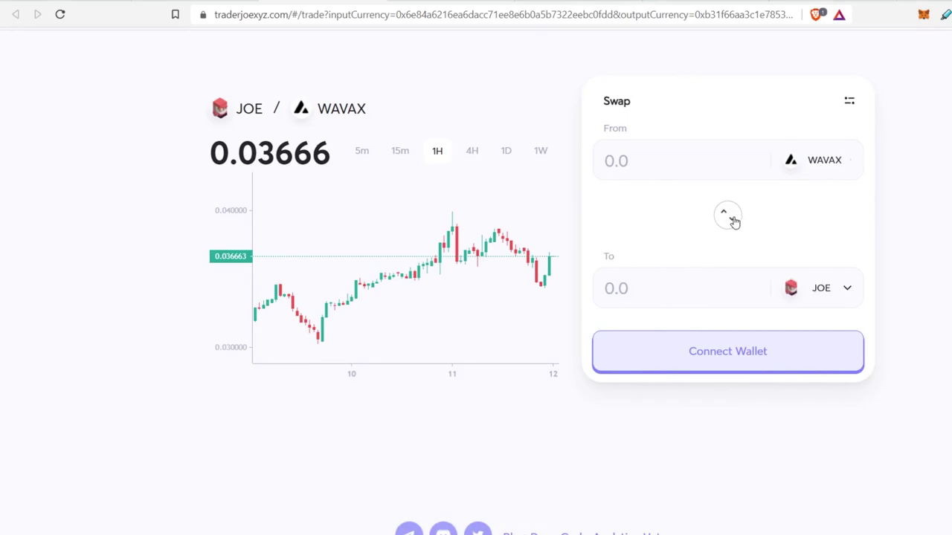
{"action": "left_click", "coordinate": [848, 165]}
{"action": "left_click", "coordinate": [487, 222]}
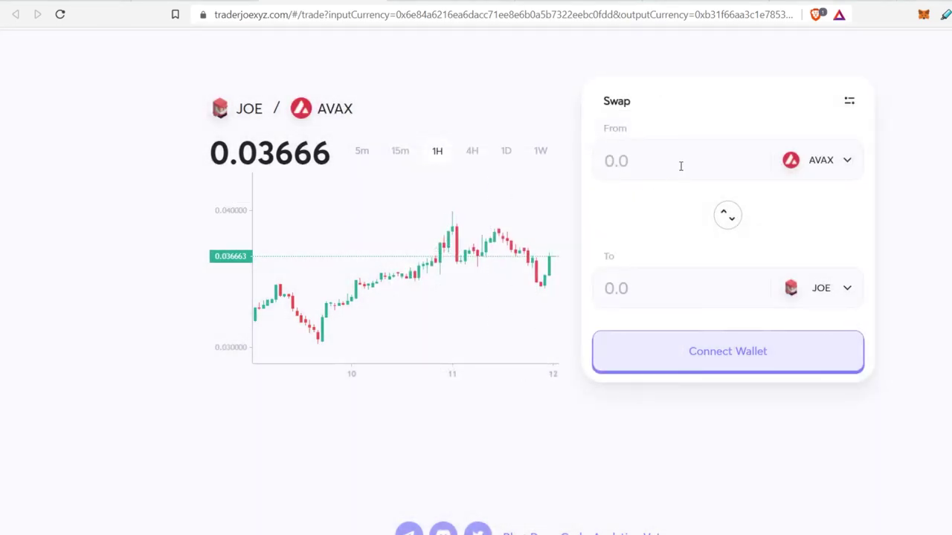
{"action": "type", "text": "0.05"}
Connect the MetaMask wallet to Trader Joe and review the AVAX to JOE swap's price impact, fee and route
{"action": "left_click", "coordinate": [720, 375]}
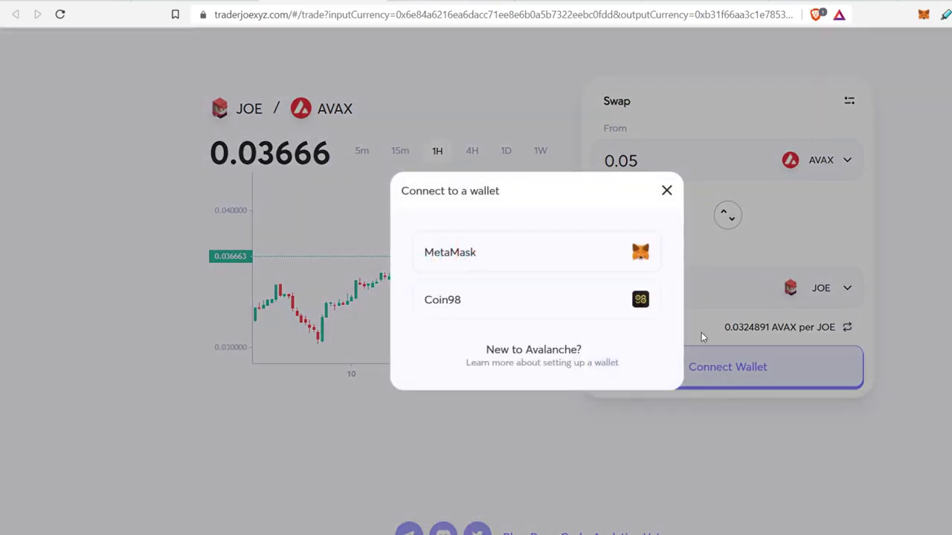
{"action": "left_click", "coordinate": [490, 256]}
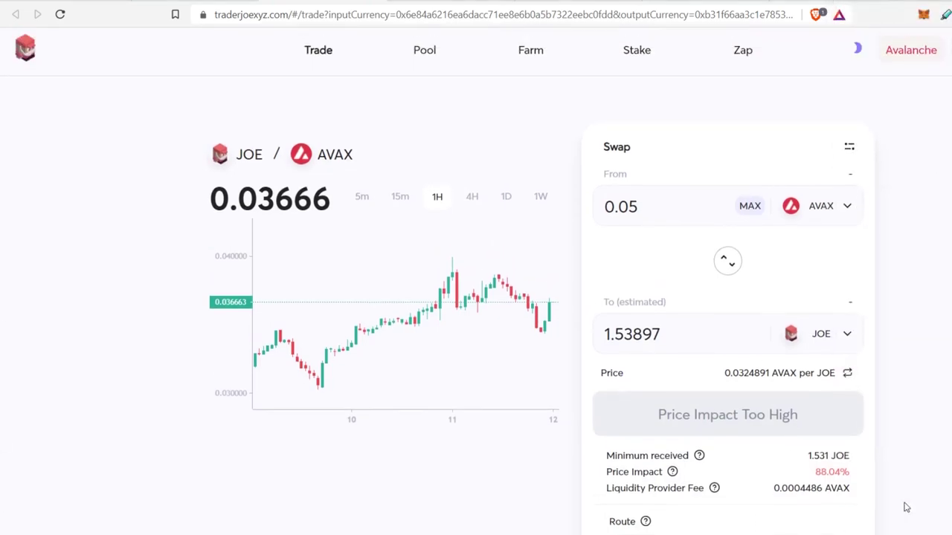
{"action": "scroll", "coordinate": [847, 281], "scroll_direction": "down", "scroll_amount": 3}
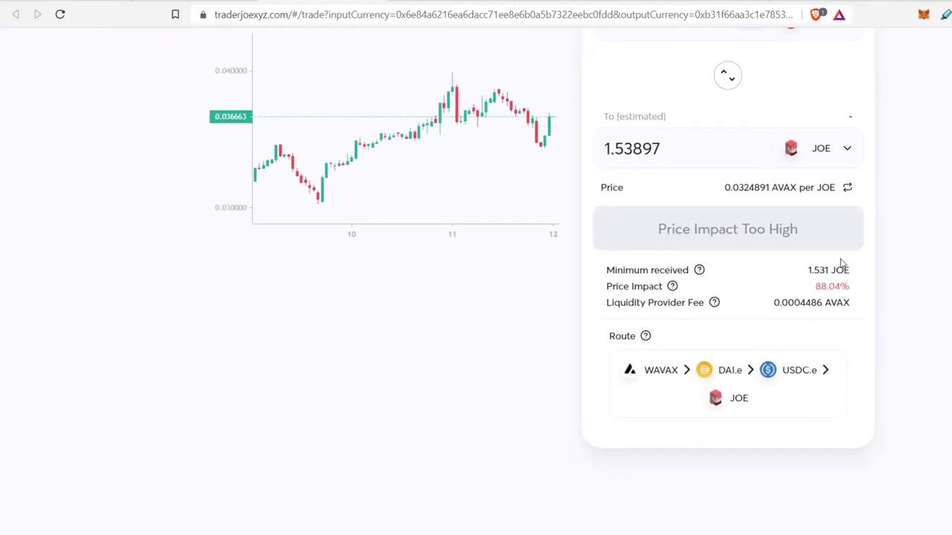
{"action": "scroll", "coordinate": [841, 223], "scroll_direction": "up", "scroll_amount": 2}
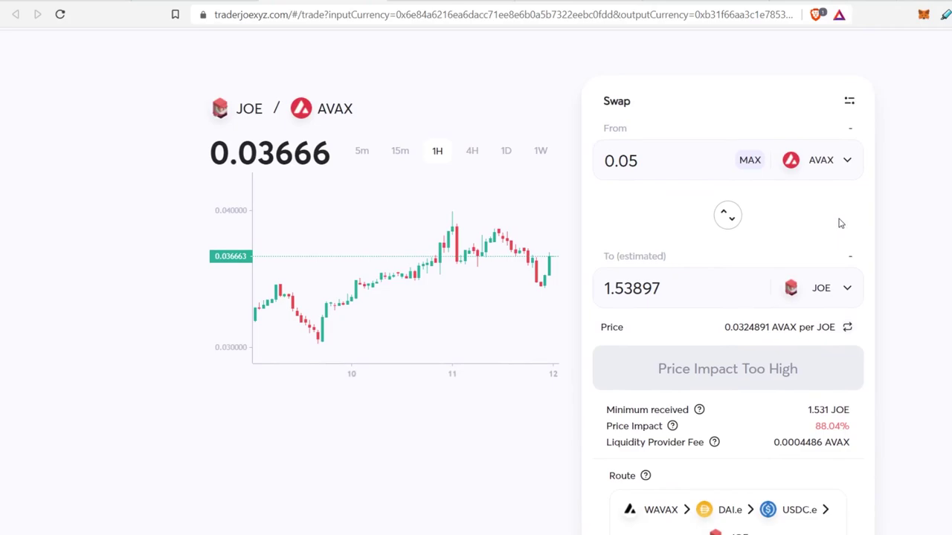
Choose WETH.e as the token to pay with for JOE and set its amount to the maximum balance
{"action": "scroll", "coordinate": [840, 223], "scroll_direction": "down", "scroll_amount": 2}
{"action": "scroll", "coordinate": [840, 223], "scroll_direction": "up", "scroll_amount": 2}
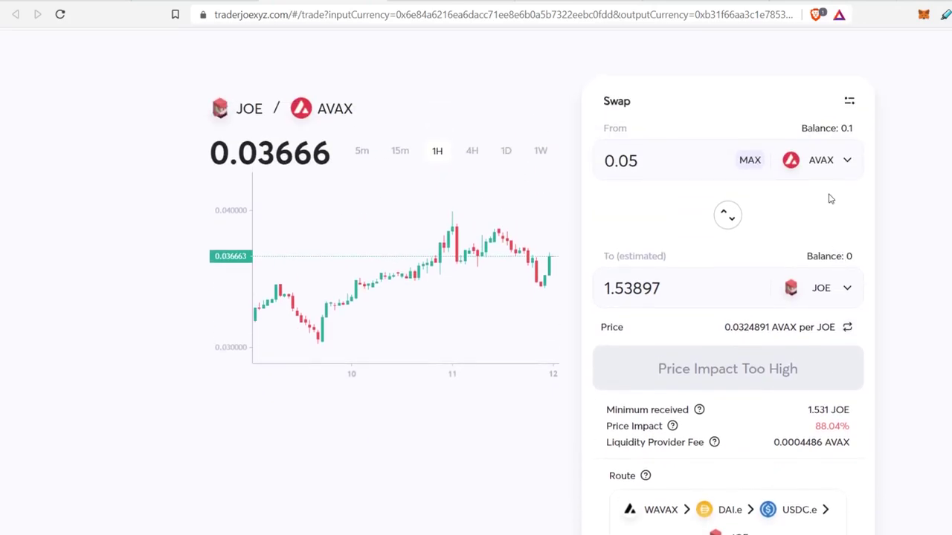
{"action": "left_click", "coordinate": [820, 160]}
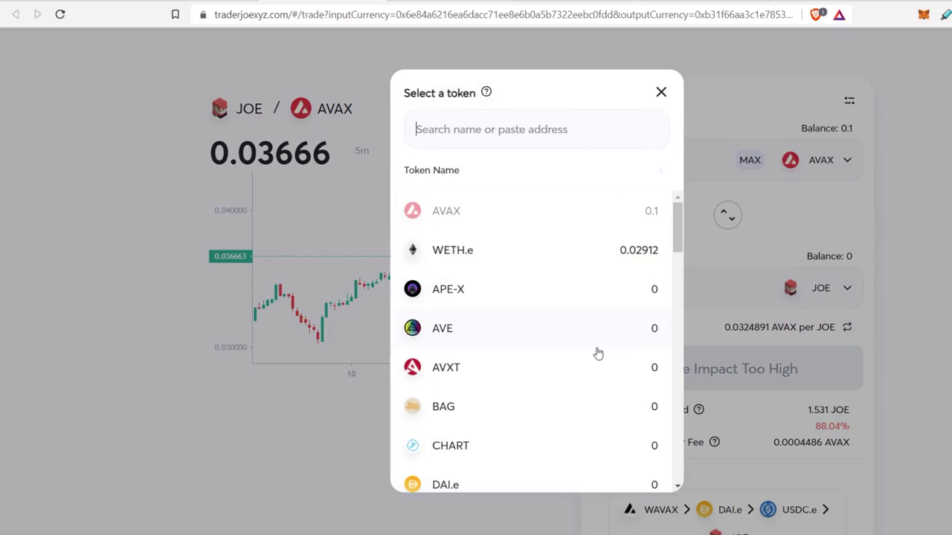
{"action": "left_click", "coordinate": [543, 260]}
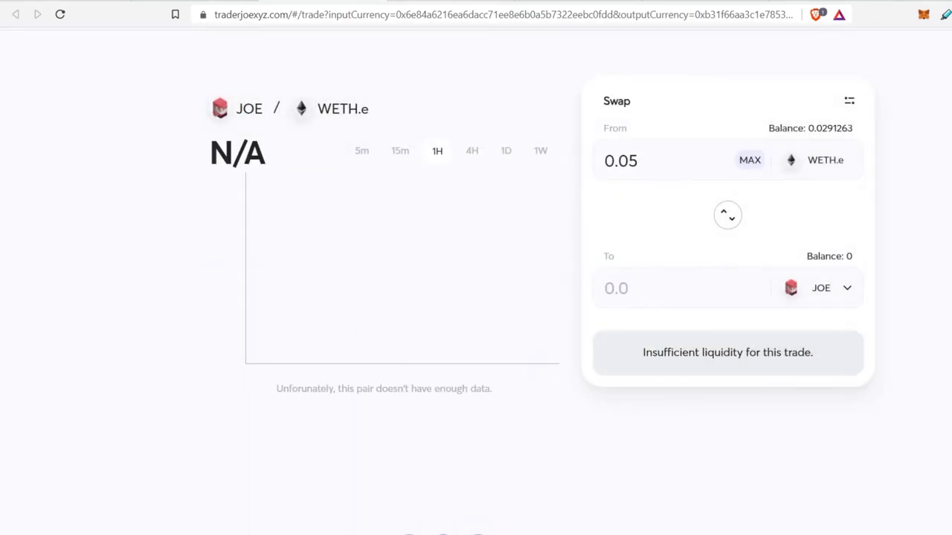
{"action": "left_click", "coordinate": [752, 159]}
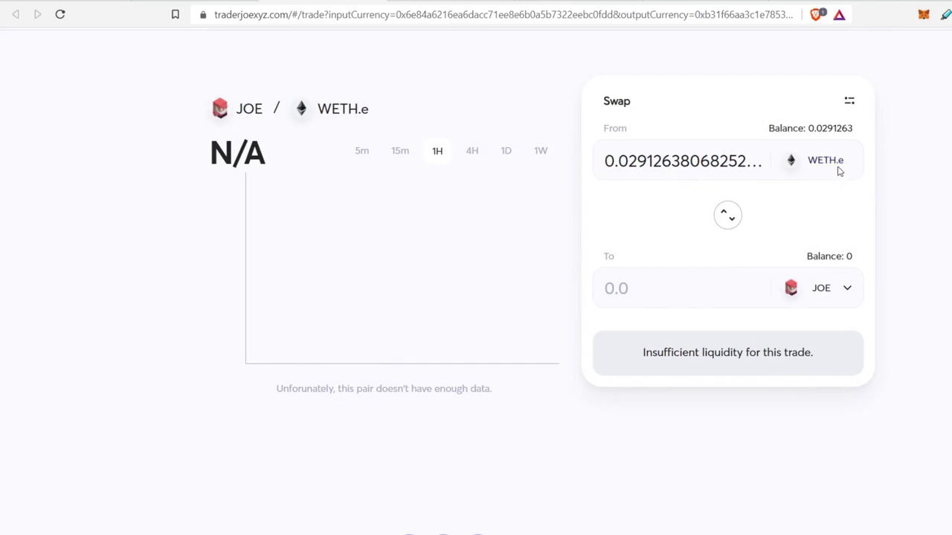
{"action": "left_click", "coordinate": [846, 291]}
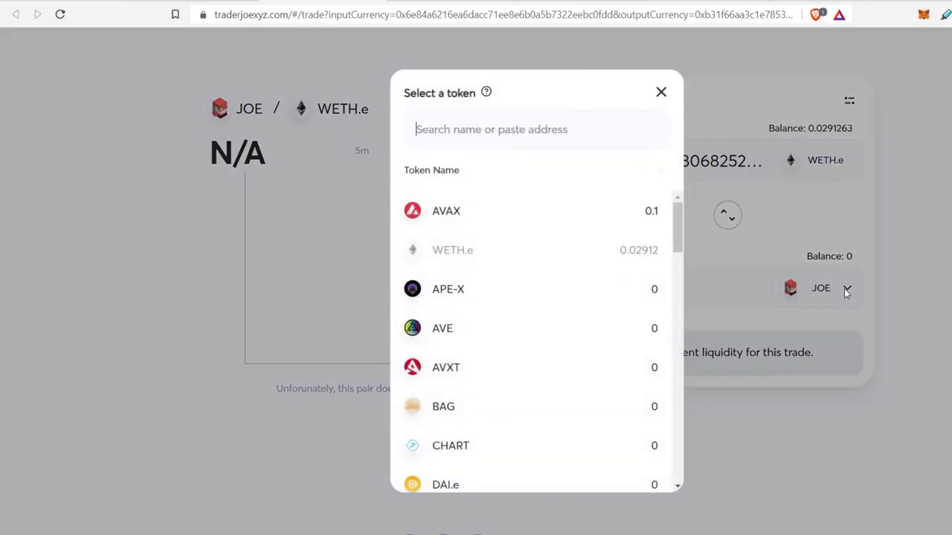
{"action": "left_click", "coordinate": [809, 184]}
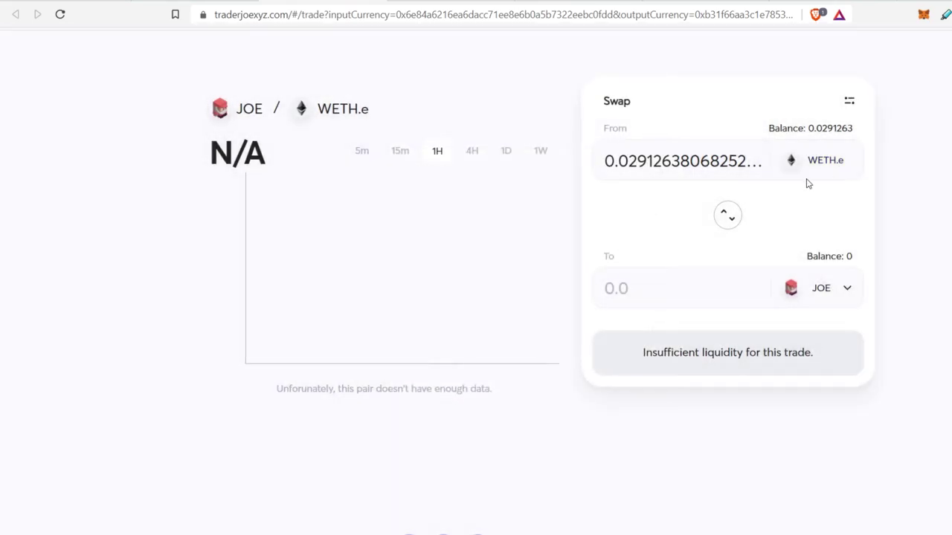
{"action": "left_click", "coordinate": [835, 289]}
{"action": "left_click", "coordinate": [885, 231]}
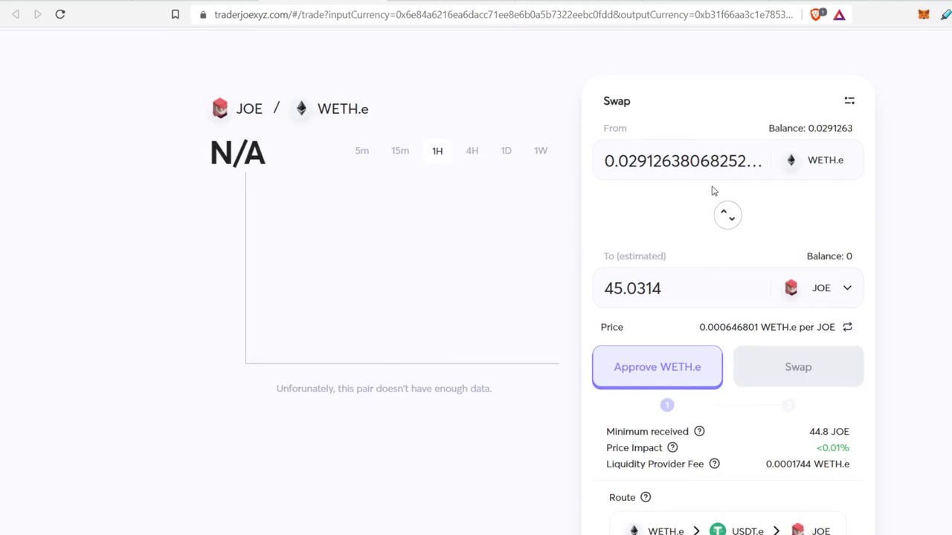
Approve Trader Joe to spend WETH.e, confirm the permission in MetaMask and dismiss the approval notice
{"action": "left_click", "coordinate": [671, 375]}
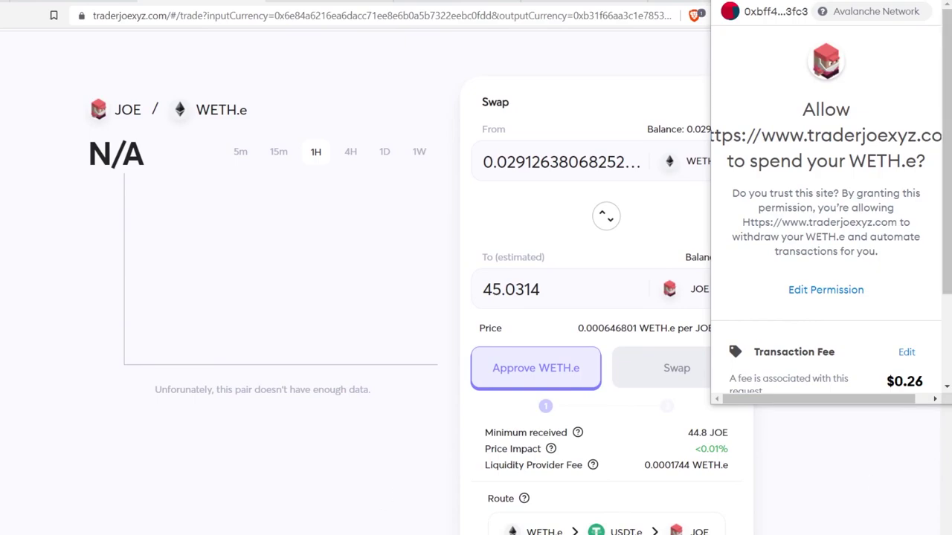
{"action": "scroll", "coordinate": [867, 160], "scroll_direction": "down", "scroll_amount": 2}
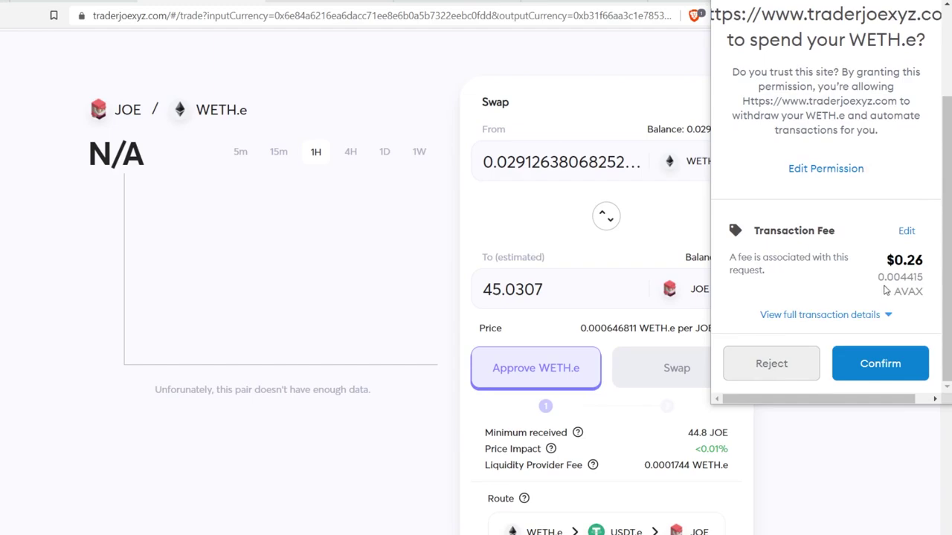
{"action": "left_click", "coordinate": [896, 378]}
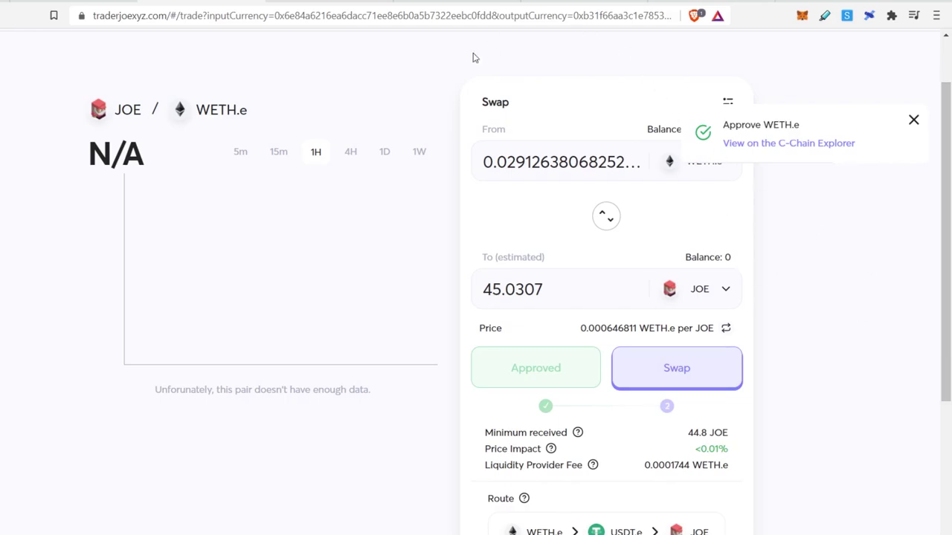
{"action": "left_click", "coordinate": [914, 122]}
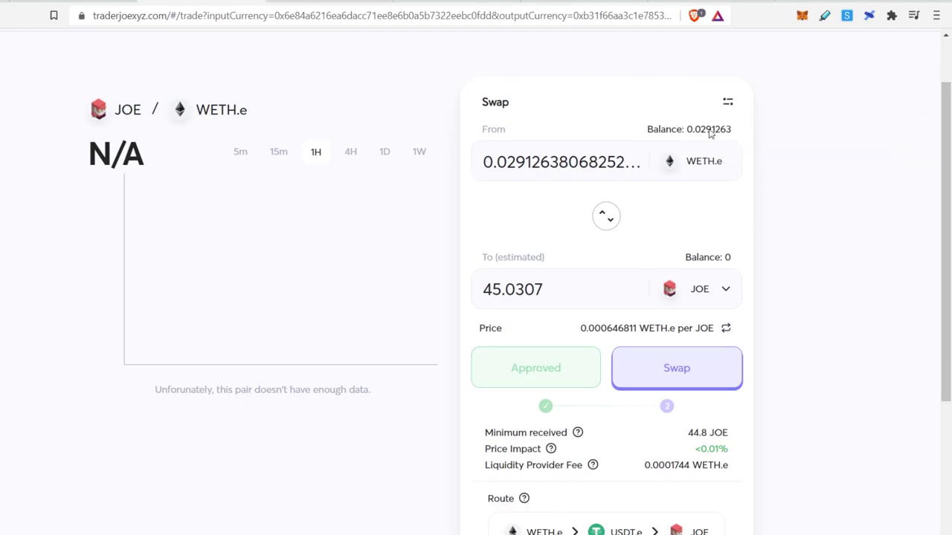
Review the WETH.e to JOE swap's price impact, fee and route, and submit the swap for wallet confirmation
{"action": "scroll", "coordinate": [630, 182], "scroll_direction": "down", "scroll_amount": 2}
{"action": "scroll", "coordinate": [631, 182], "scroll_direction": "up", "scroll_amount": 2}
{"action": "scroll", "coordinate": [701, 322], "scroll_direction": "down", "scroll_amount": 2}
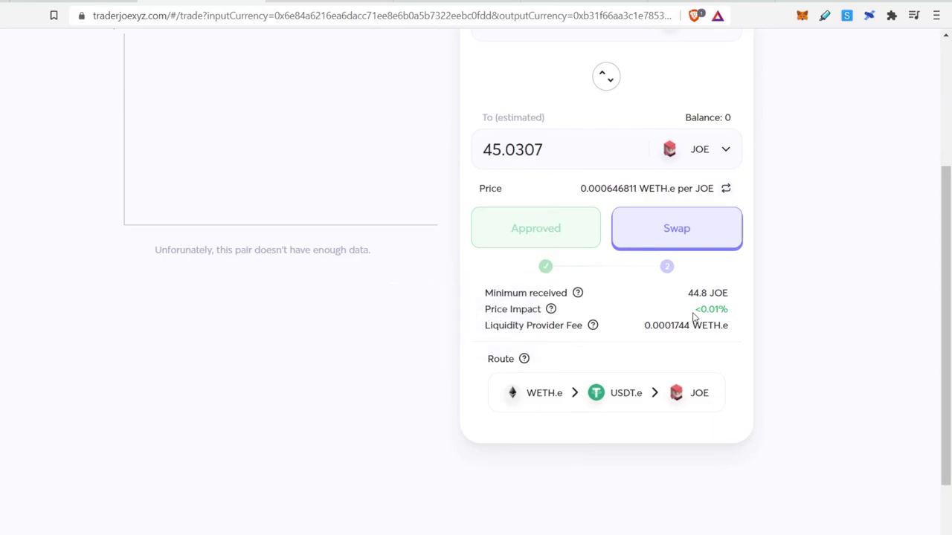
{"action": "mouse_move", "coordinate": [552, 311]}
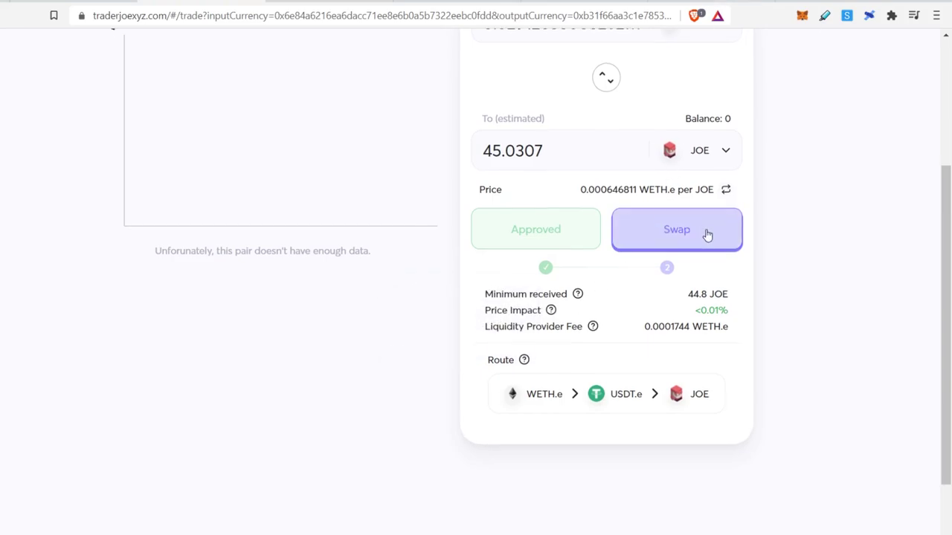
{"action": "scroll", "coordinate": [702, 236], "scroll_direction": "up", "scroll_amount": 1}
{"action": "left_click", "coordinate": [696, 305]}
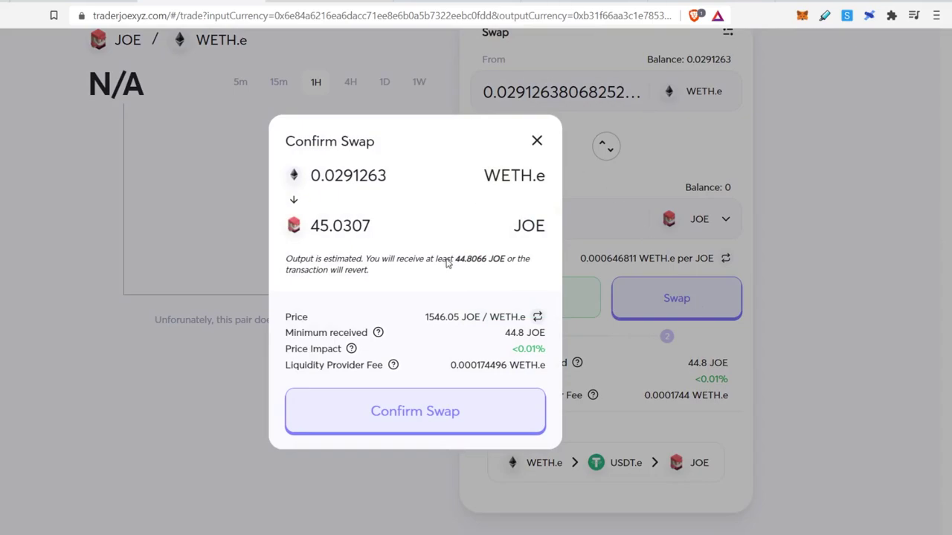
{"action": "left_click", "coordinate": [423, 411]}
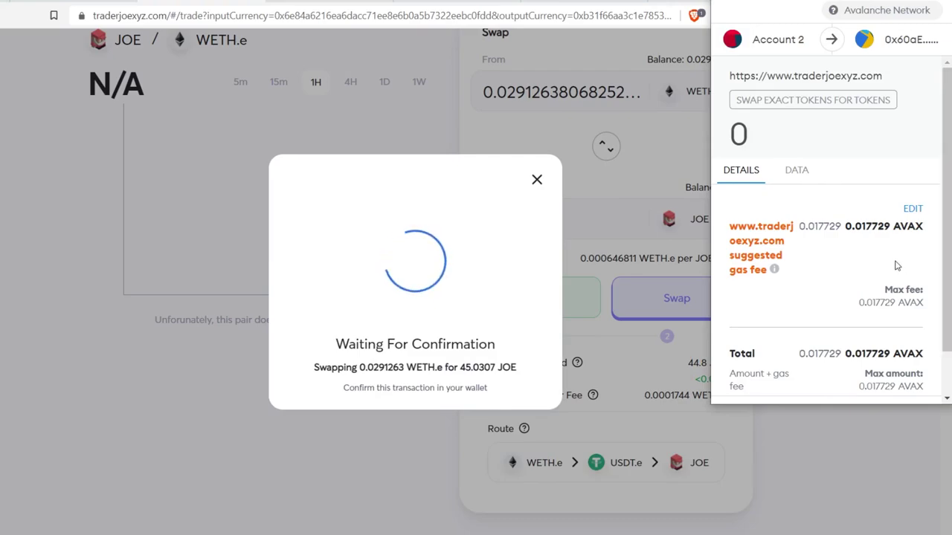
Confirm the WETH.e to JOE swap transaction in MetaMask and dismiss its submission and completion notices
{"action": "scroll", "coordinate": [948, 292], "scroll_direction": "down", "scroll_amount": 2}
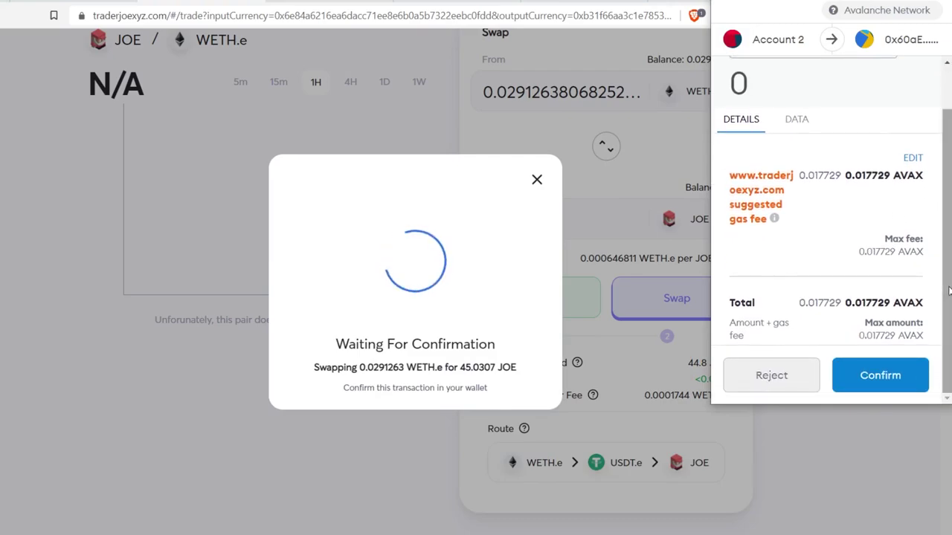
{"action": "left_click", "coordinate": [877, 378]}
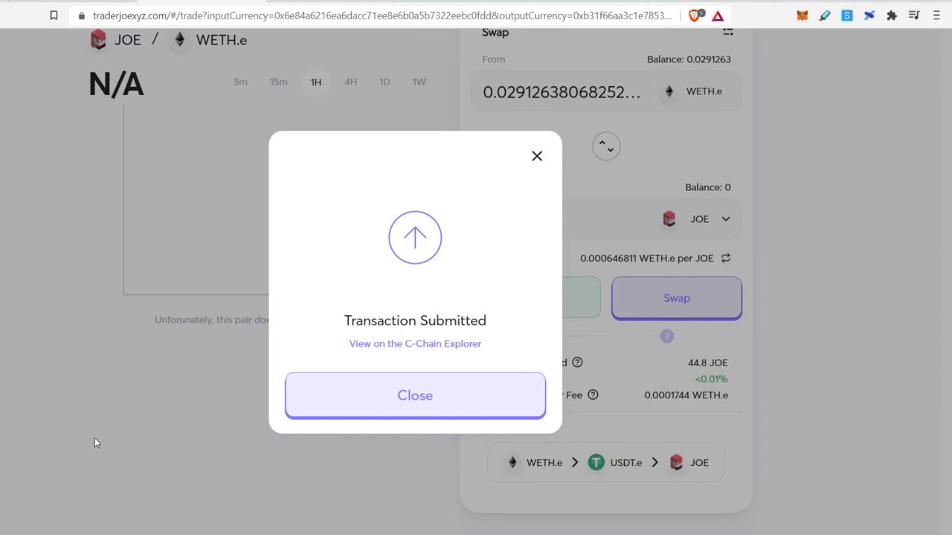
{"action": "left_click", "coordinate": [402, 395]}
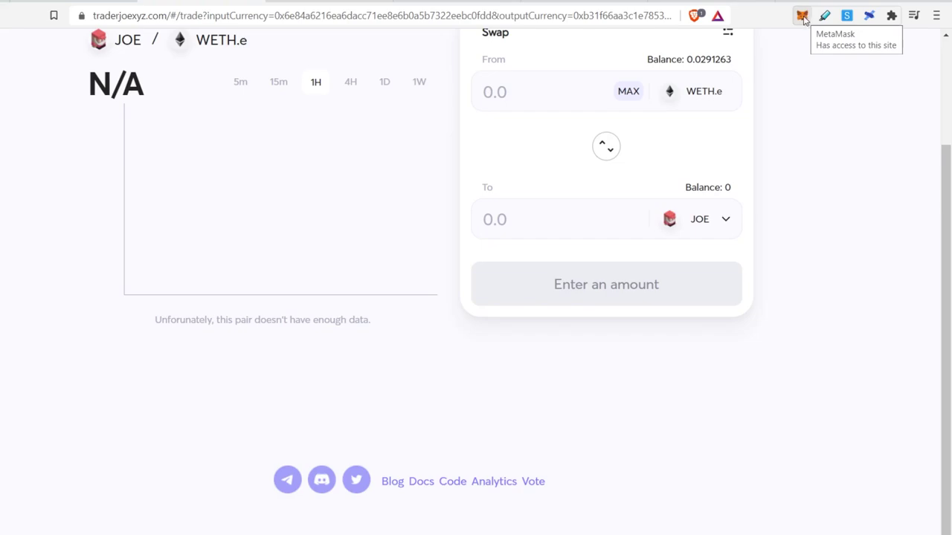
{"action": "scroll", "coordinate": [522, 205], "scroll_direction": "up", "scroll_amount": 1}
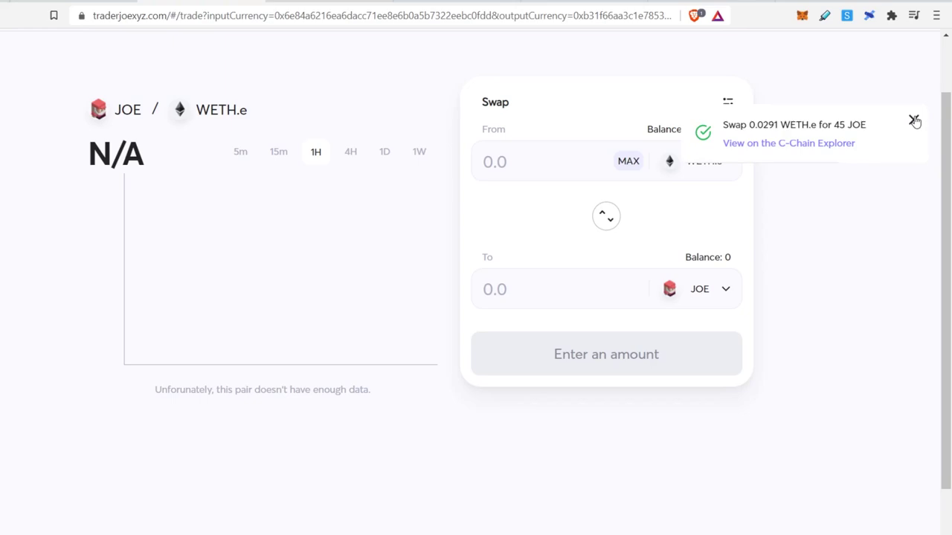
{"action": "left_click", "coordinate": [913, 120]}
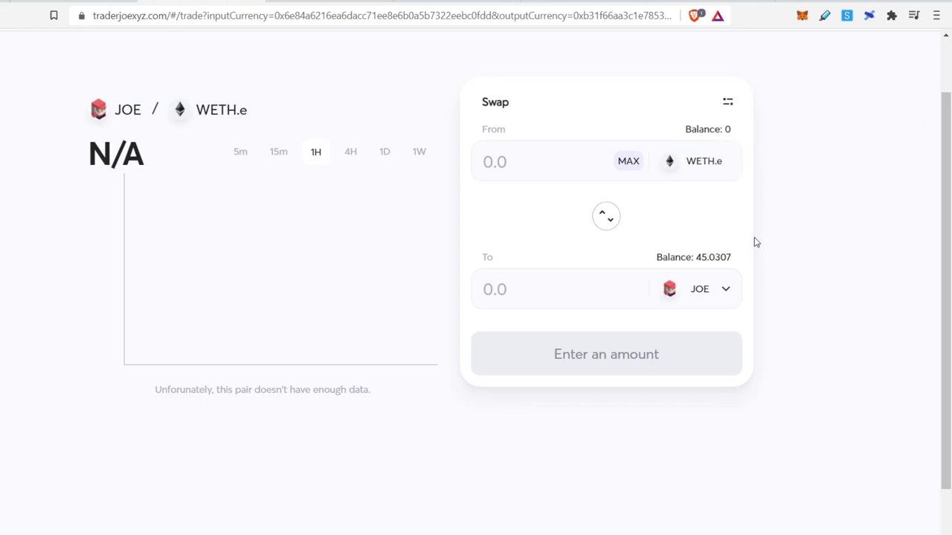
Reverse the swap to pay with JOE, choose AVAX as the token to receive, and use the maximum JOE balance
{"action": "left_click", "coordinate": [606, 220]}
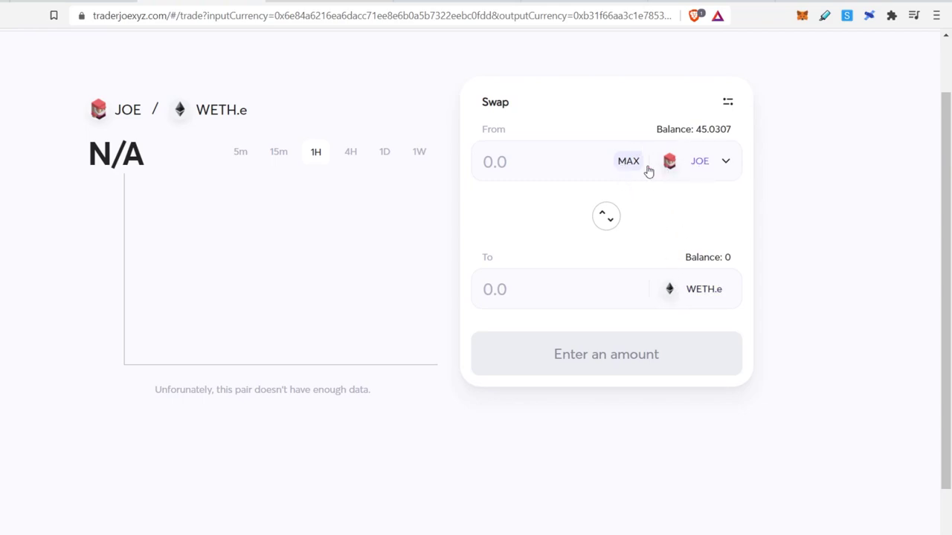
{"action": "left_click", "coordinate": [720, 296]}
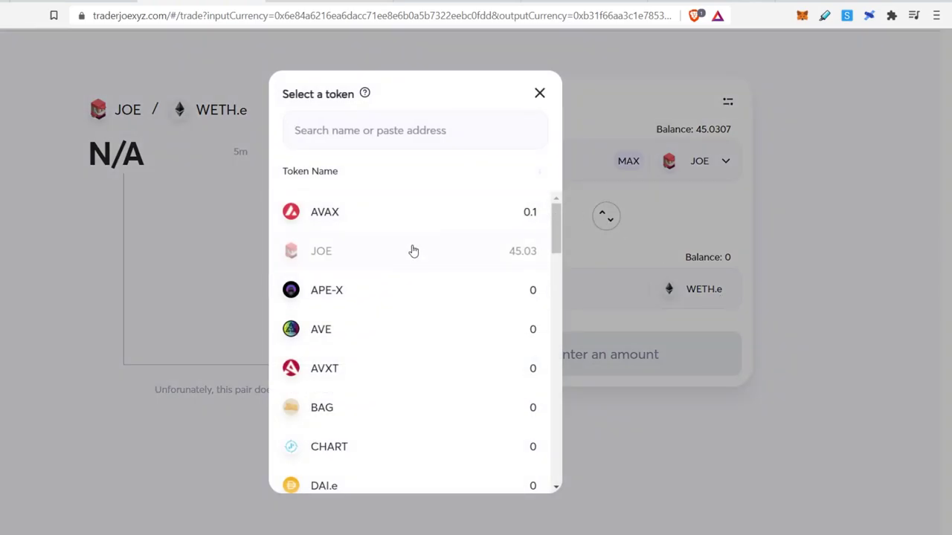
{"action": "left_click", "coordinate": [366, 224]}
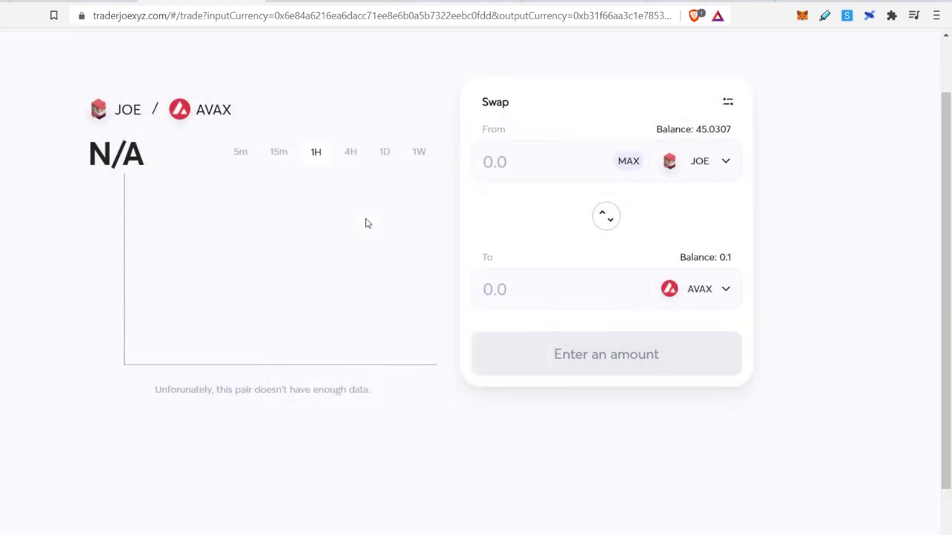
{"action": "left_click", "coordinate": [628, 162]}
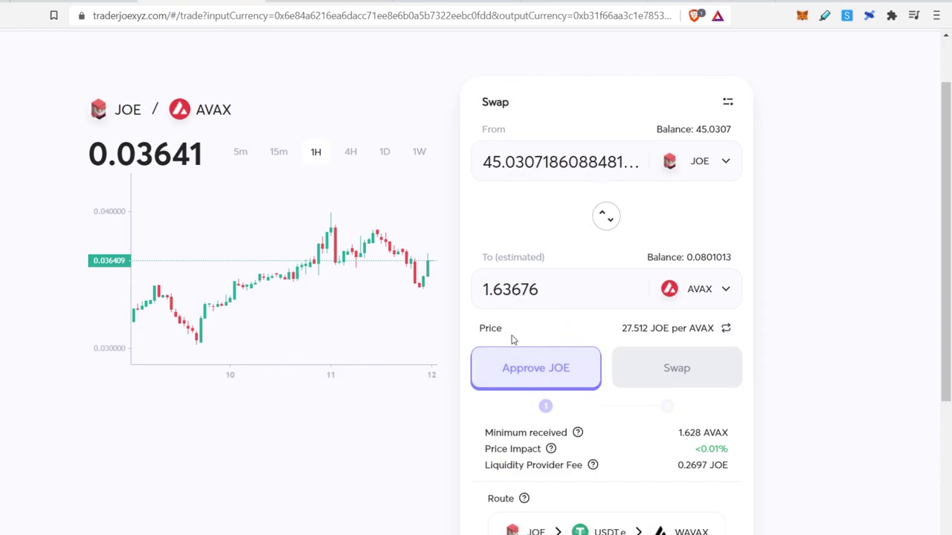
Approve Trader Joe to spend JOE, confirm the permission in MetaMask and dismiss the approval notice
{"action": "left_click", "coordinate": [533, 392]}
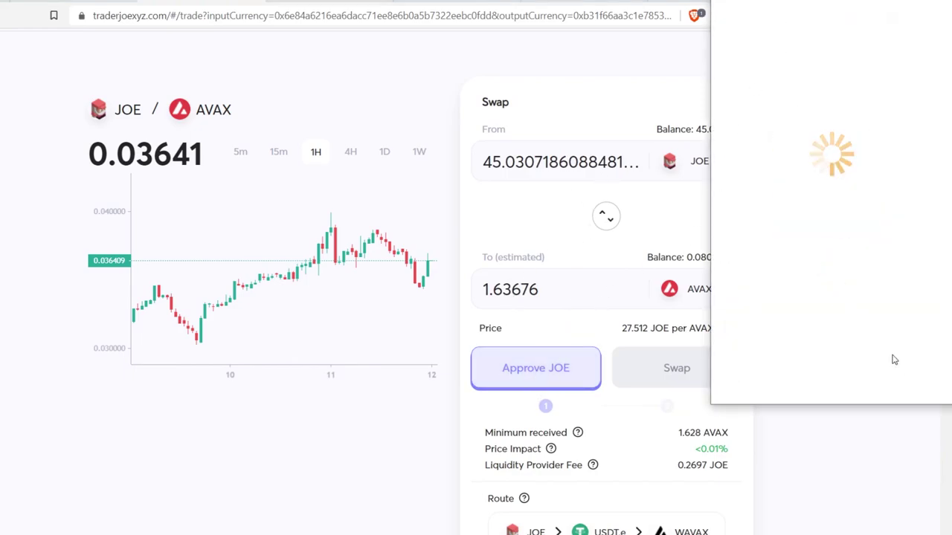
{"action": "scroll", "coordinate": [918, 293], "scroll_direction": "down", "scroll_amount": 3}
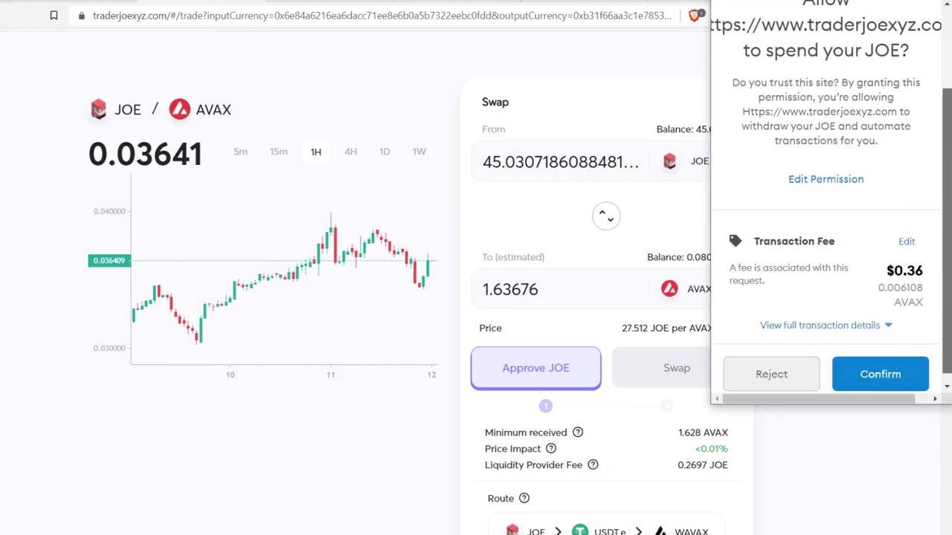
{"action": "left_click", "coordinate": [862, 362]}
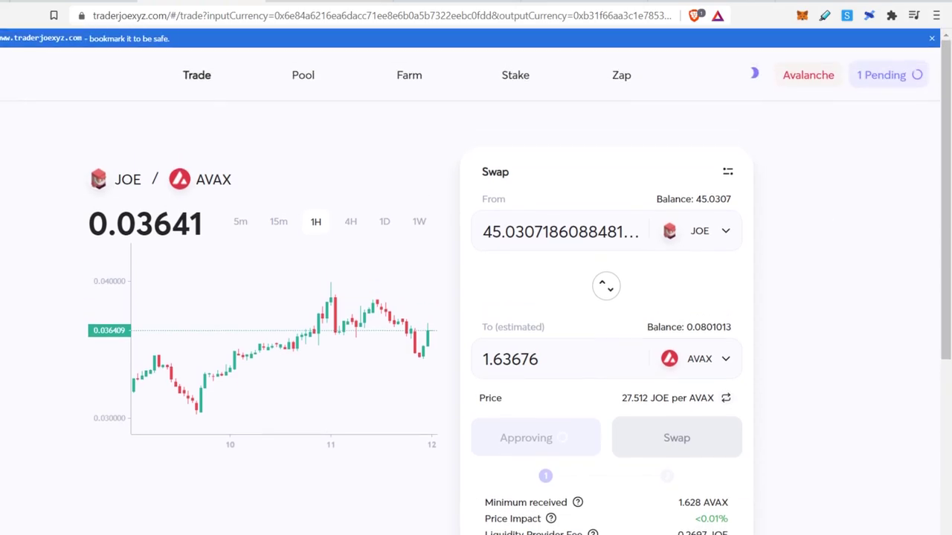
{"action": "scroll", "coordinate": [572, 229], "scroll_direction": "up", "scroll_amount": 1}
{"action": "scroll", "coordinate": [576, 238], "scroll_direction": "down", "scroll_amount": 1}
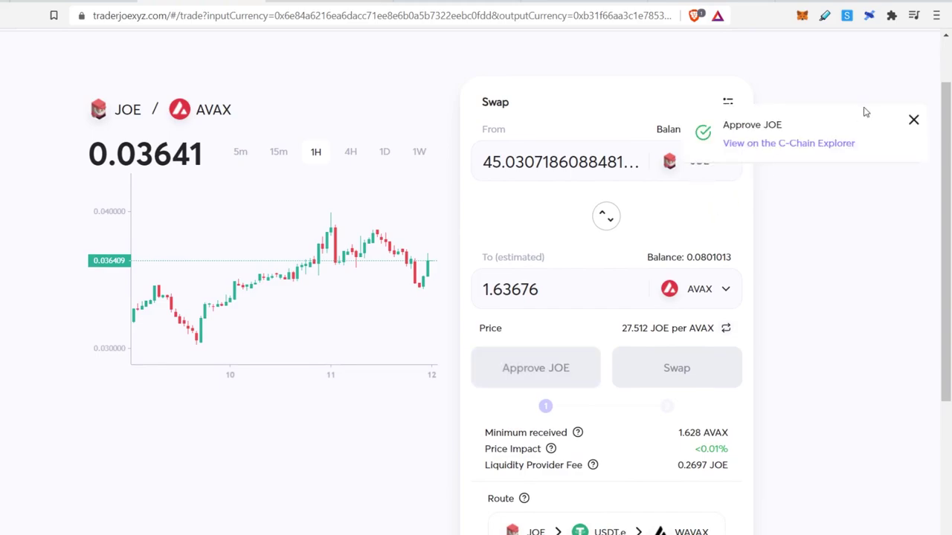
{"action": "left_click", "coordinate": [914, 121]}
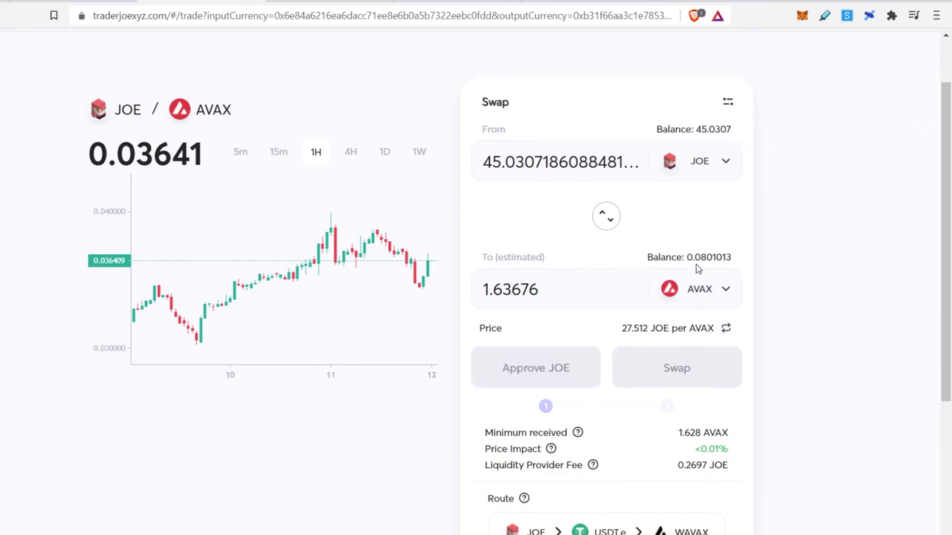
Examine the JOE to AVAX swap's balances, price, minimum received, price impact, provider fee and route
{"action": "scroll", "coordinate": [665, 216], "scroll_direction": "down", "scroll_amount": 2}
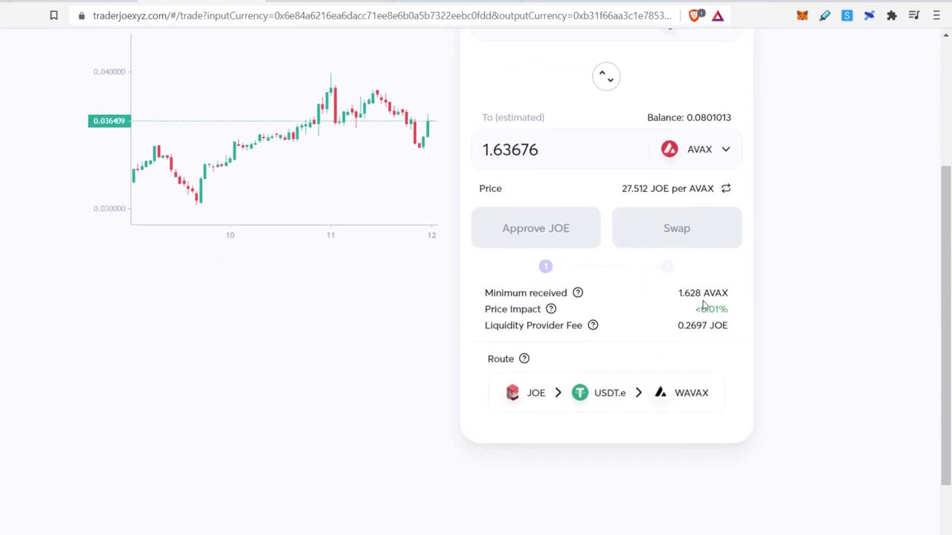
{"action": "scroll", "coordinate": [704, 301], "scroll_direction": "up", "scroll_amount": 3}
{"action": "scroll", "coordinate": [705, 297], "scroll_direction": "down", "scroll_amount": 2}
{"action": "scroll", "coordinate": [705, 298], "scroll_direction": "up", "scroll_amount": 2}
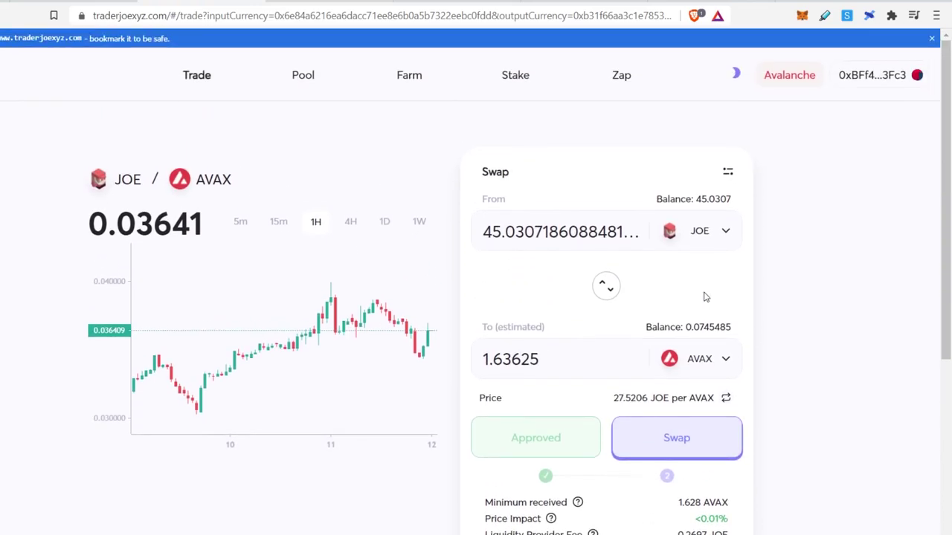
{"action": "scroll", "coordinate": [705, 297], "scroll_direction": "down", "scroll_amount": 2}
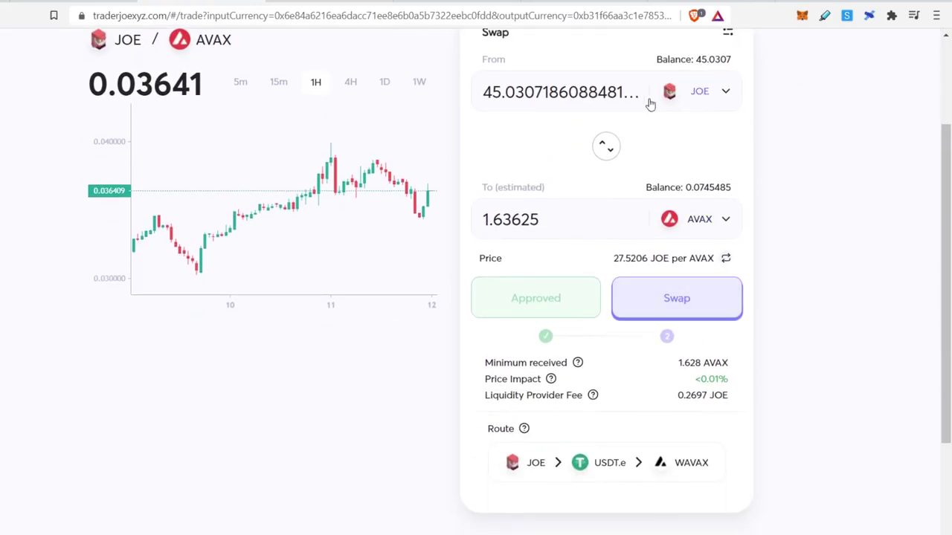
{"action": "scroll", "coordinate": [701, 198], "scroll_direction": "up", "scroll_amount": 2}
{"action": "scroll", "coordinate": [684, 208], "scroll_direction": "down", "scroll_amount": 3}
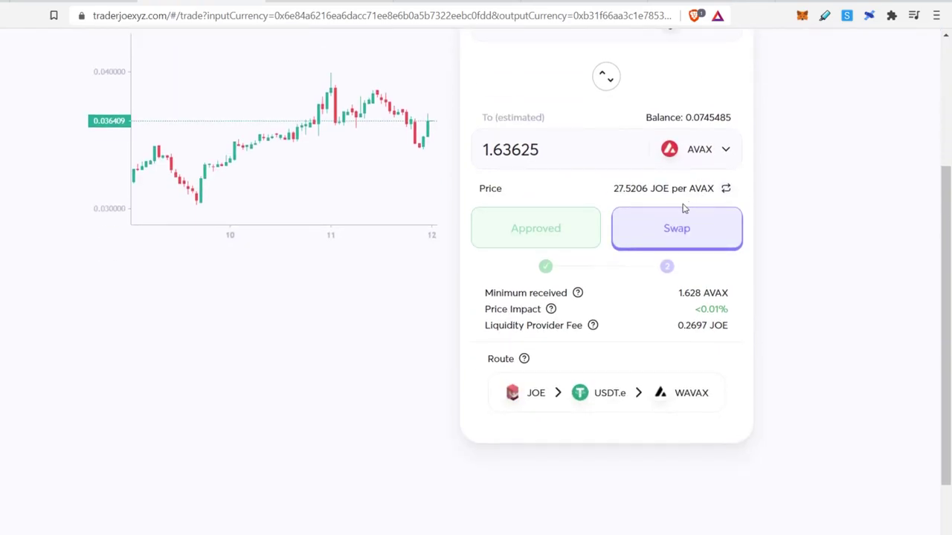
{"action": "scroll", "coordinate": [606, 216], "scroll_direction": "up", "scroll_amount": 2}
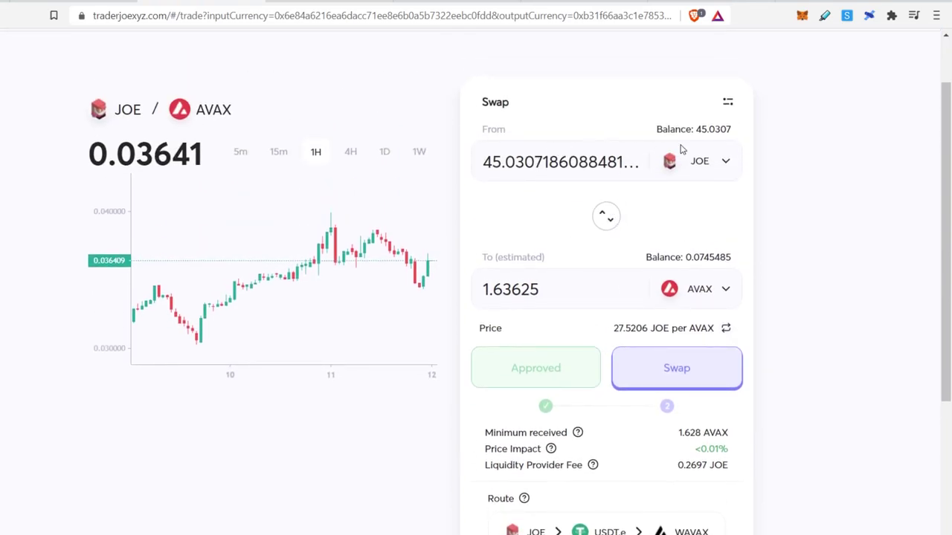
{"action": "scroll", "coordinate": [705, 160], "scroll_direction": "down", "scroll_amount": 2}
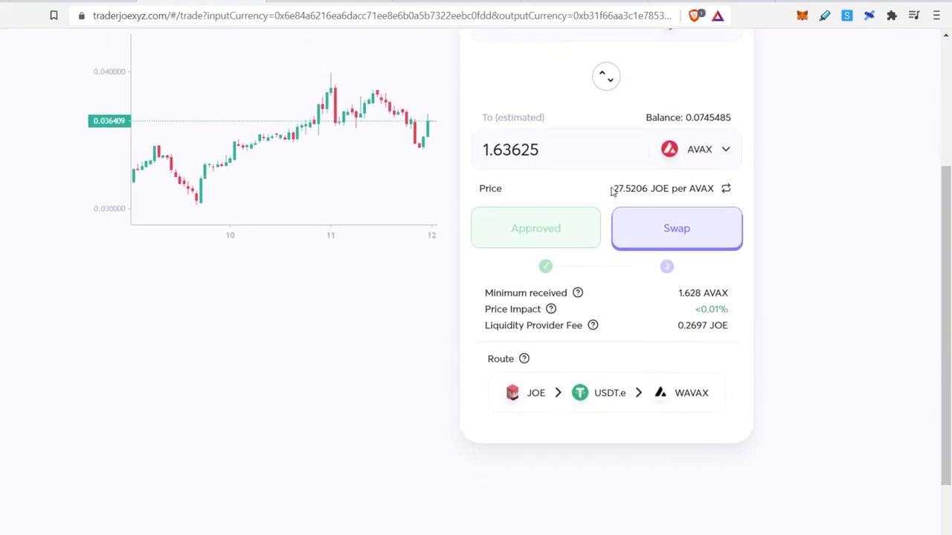
Swap the 45.0307 JOE for AVAX, confirm the transaction in MetaMask and dismiss the submission notice
{"action": "left_click", "coordinate": [690, 239]}
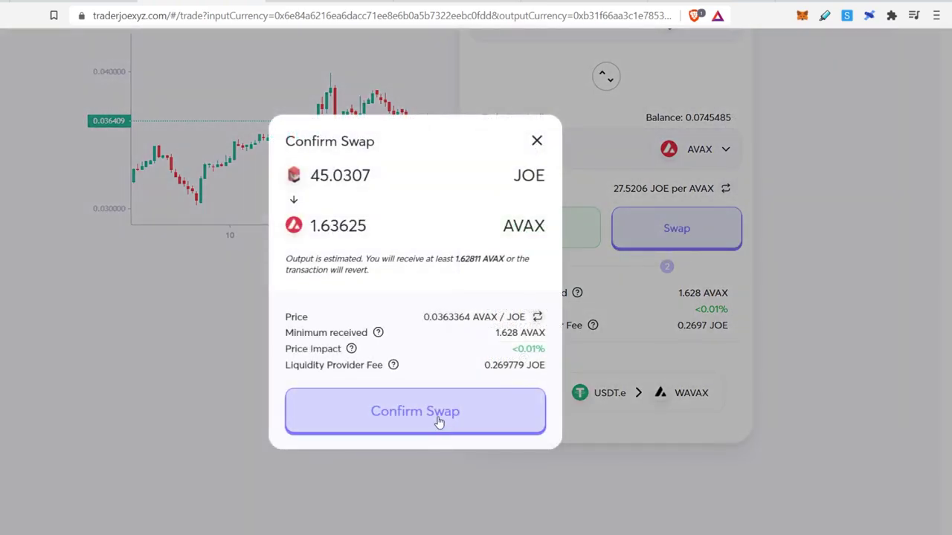
{"action": "left_click", "coordinate": [439, 416]}
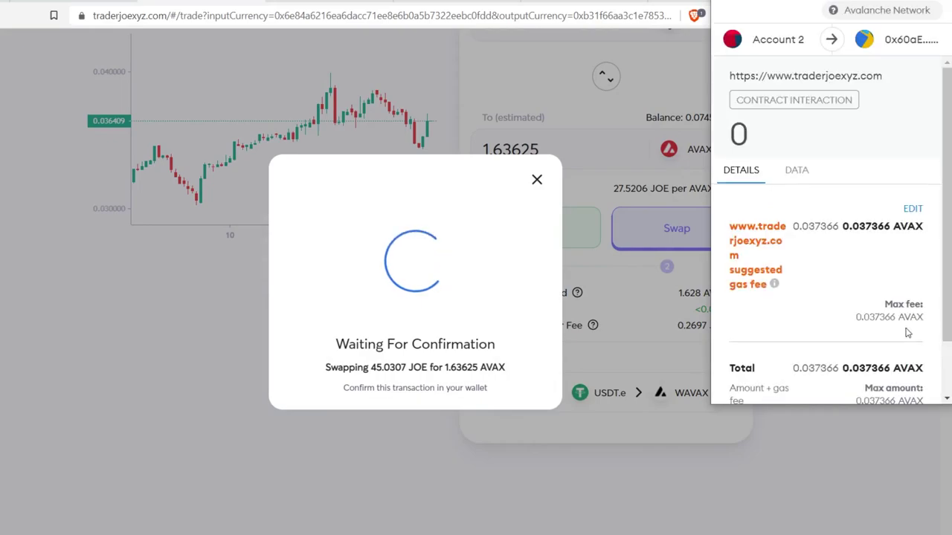
{"action": "scroll", "coordinate": [900, 312], "scroll_direction": "down", "scroll_amount": 1}
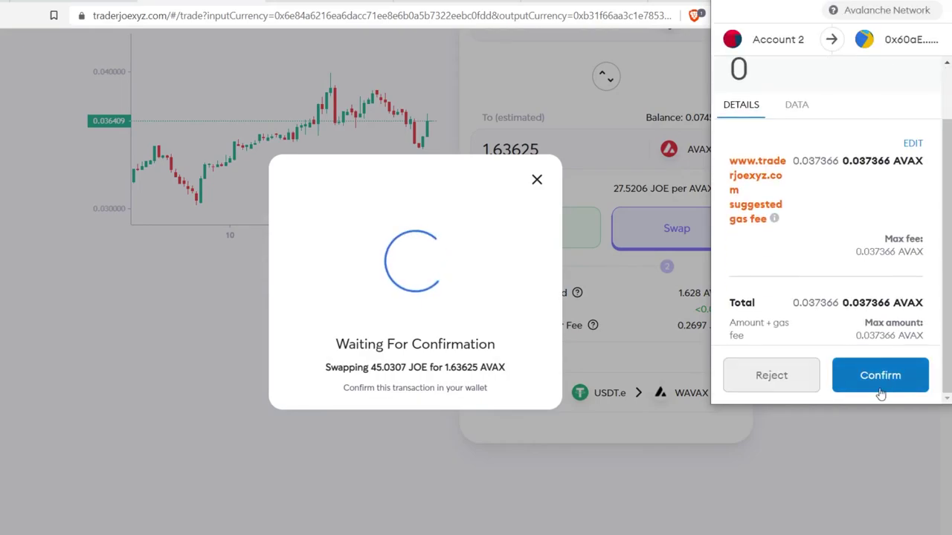
{"action": "left_click", "coordinate": [880, 376]}
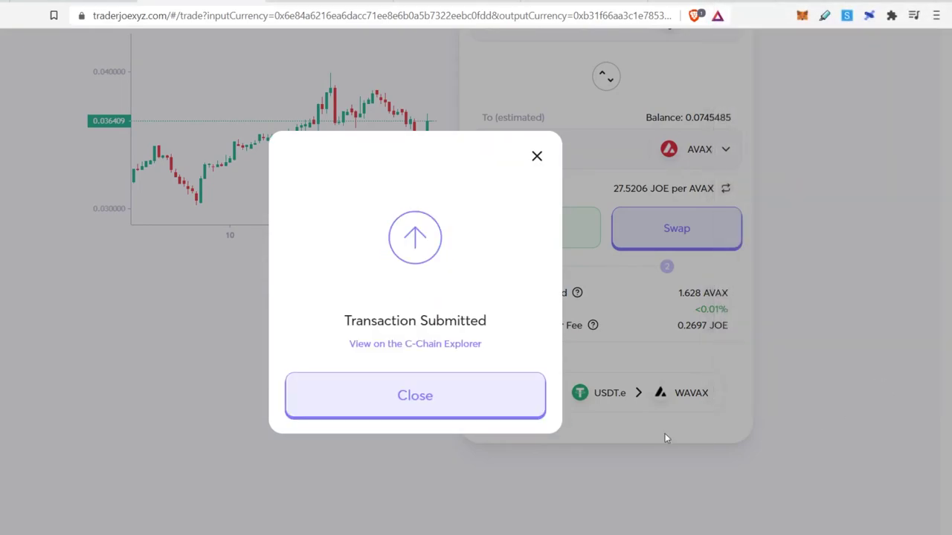
{"action": "left_click", "coordinate": [364, 412]}
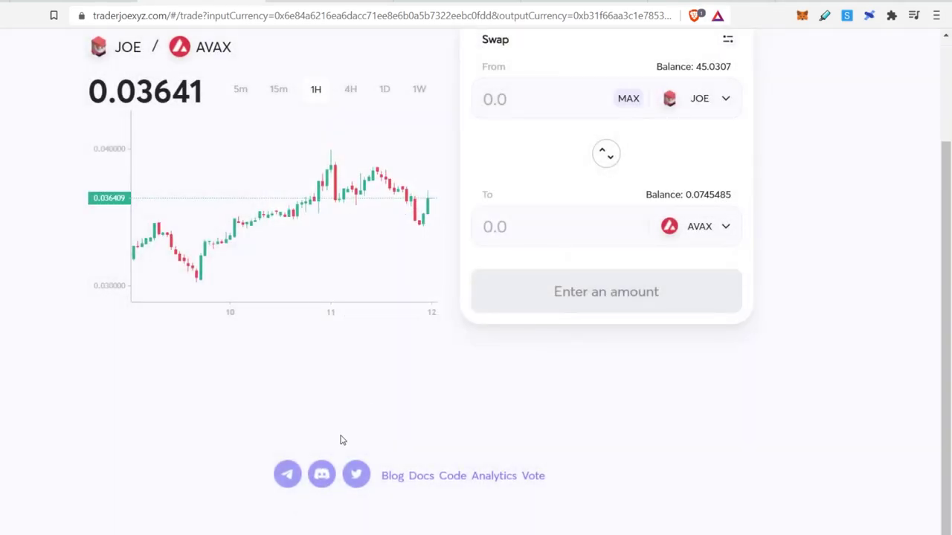
Switch to the JOE coin page on CoinGecko and view its market overview and supply figures
{"action": "left_click", "coordinate": [69, 2]}
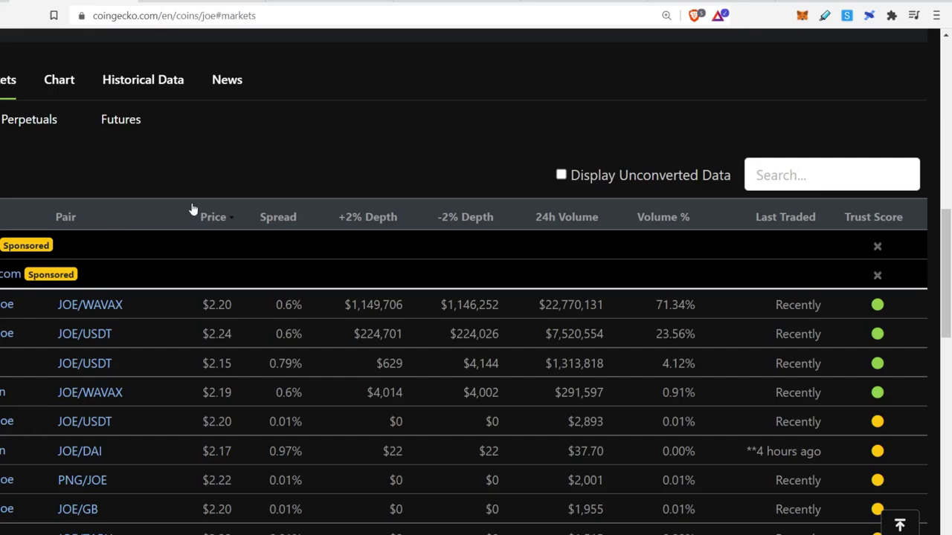
{"action": "scroll", "coordinate": [192, 210], "scroll_direction": "up", "scroll_amount": 10}
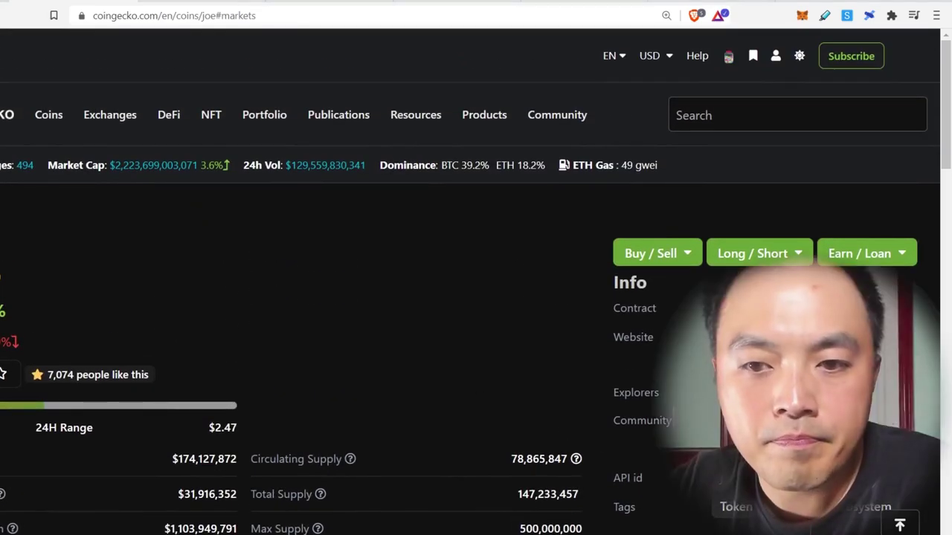
{"action": "scroll", "coordinate": [346, 336], "scroll_direction": "down", "scroll_amount": 2}
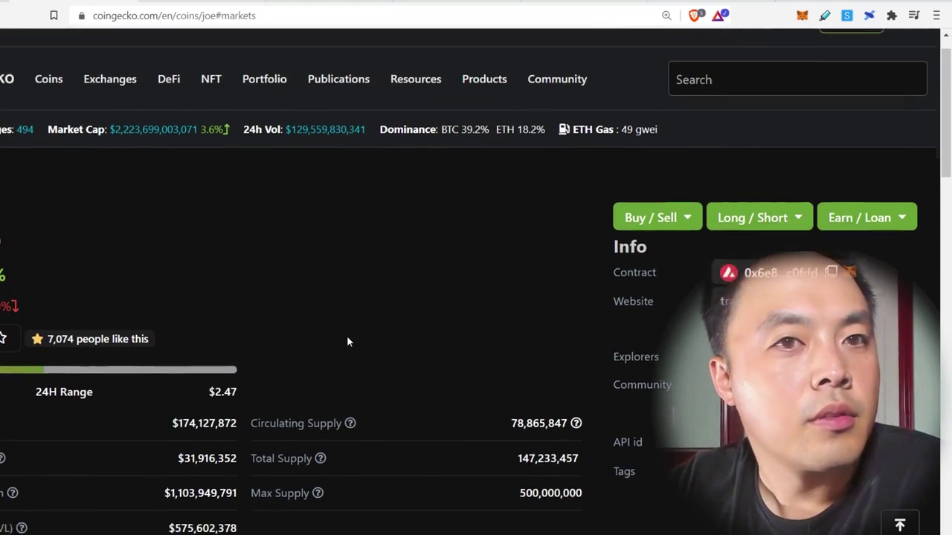